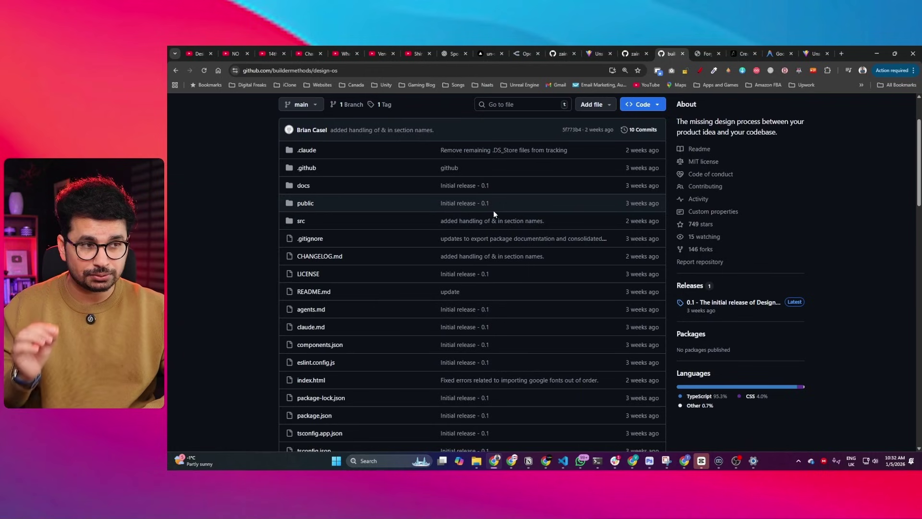
Look through the file list of the design-os repository on GitHub.
{"action": "scroll", "coordinate": [552, 194], "scroll_direction": "up", "scroll_amount": 2}
{"action": "scroll", "coordinate": [384, 228], "scroll_direction": "down", "scroll_amount": 15}
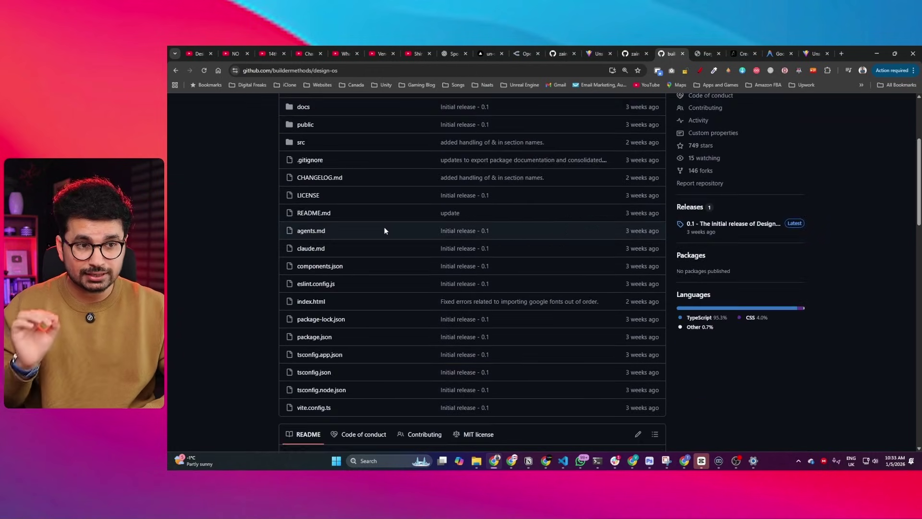
{"action": "scroll", "coordinate": [383, 245], "scroll_direction": "down", "scroll_amount": 1}
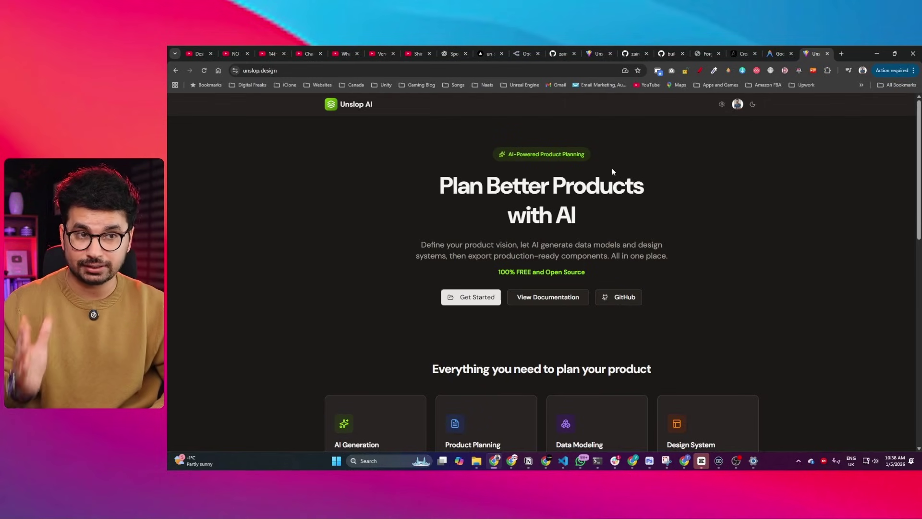
Review the Unslop AI landing page's feature and workflow sections, and glance at agents.md in VS Code.
{"action": "scroll", "coordinate": [571, 270], "scroll_direction": "down", "scroll_amount": 5}
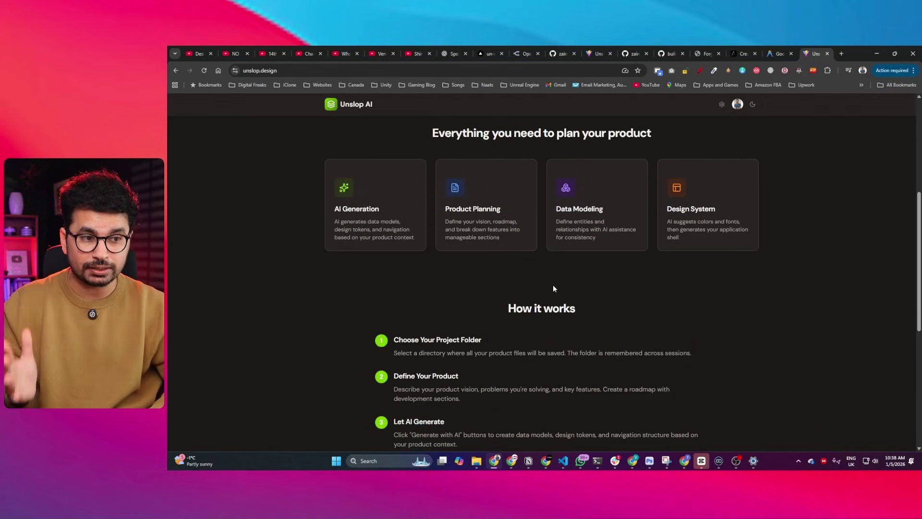
{"action": "scroll", "coordinate": [523, 291], "scroll_direction": "down", "scroll_amount": 2}
{"action": "scroll", "coordinate": [504, 298], "scroll_direction": "up", "scroll_amount": 7}
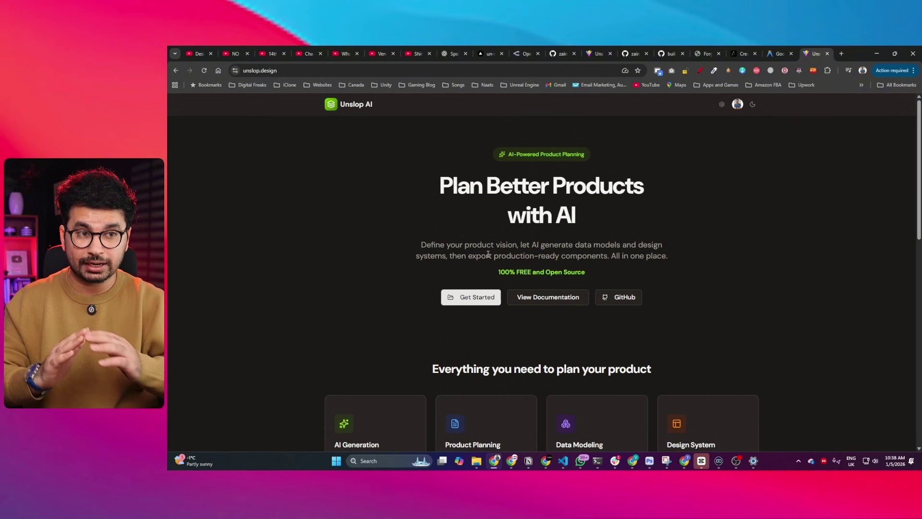
{"action": "key", "text": "alt+Tab"}
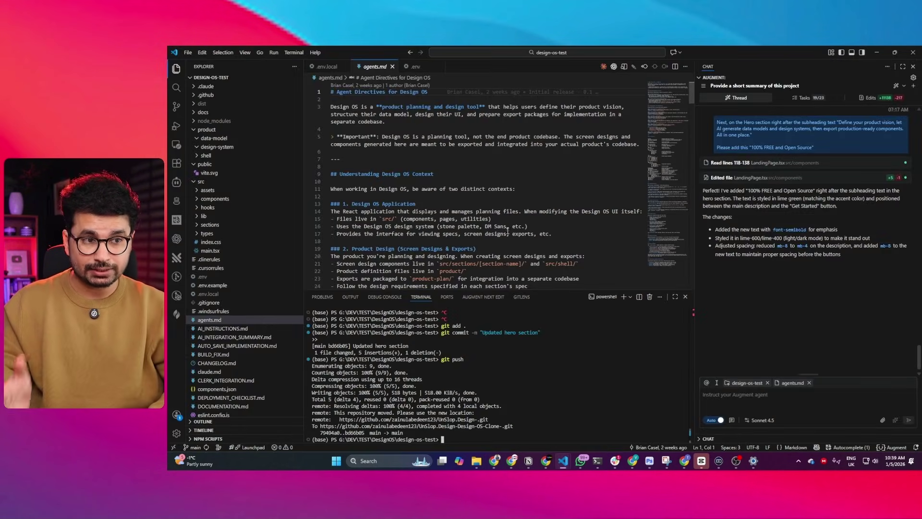
{"action": "scroll", "coordinate": [511, 216], "scroll_direction": "down", "scroll_amount": 2}
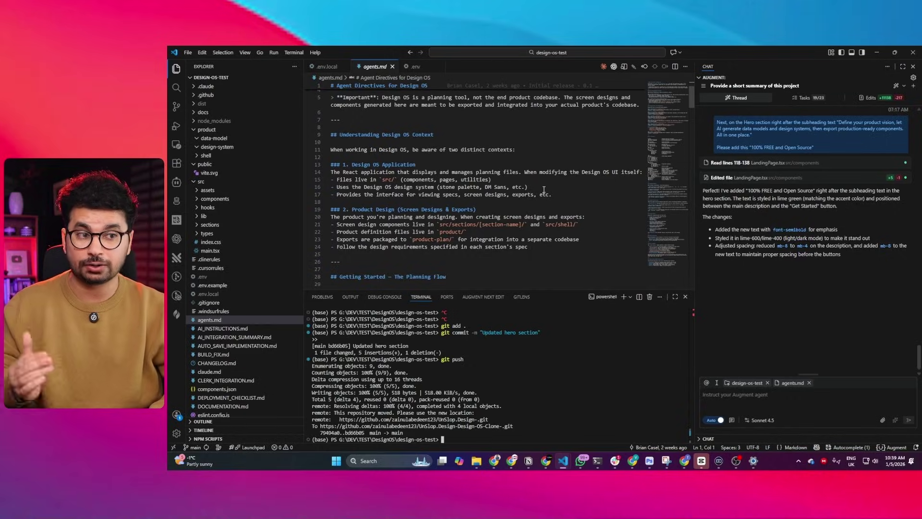
{"action": "key", "text": "alt+Tab"}
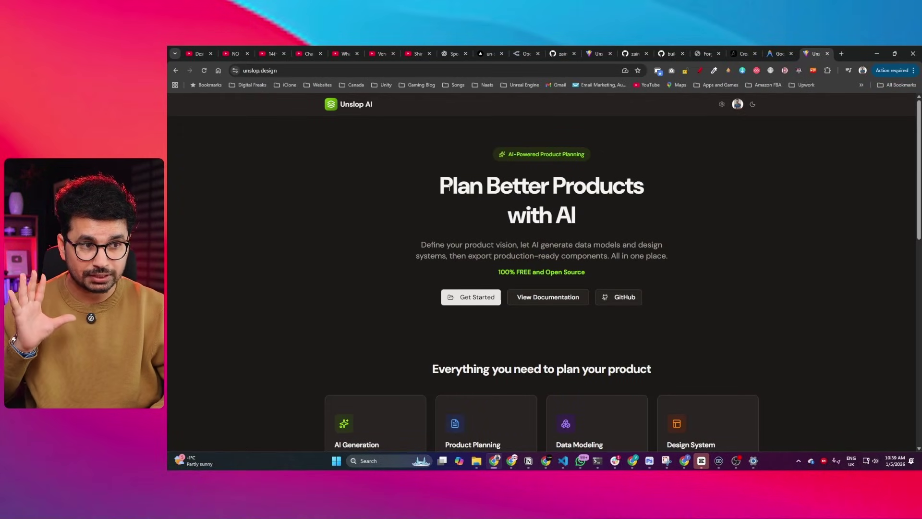
Start a new Unslop AI project in the Test4 folder and look over its Product Definition page.
{"action": "left_click", "coordinate": [456, 294]}
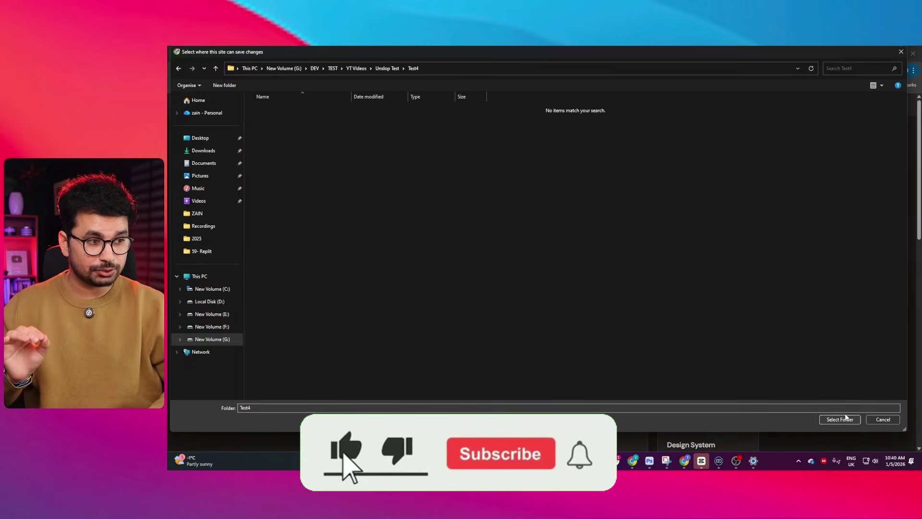
{"action": "left_click", "coordinate": [839, 419]}
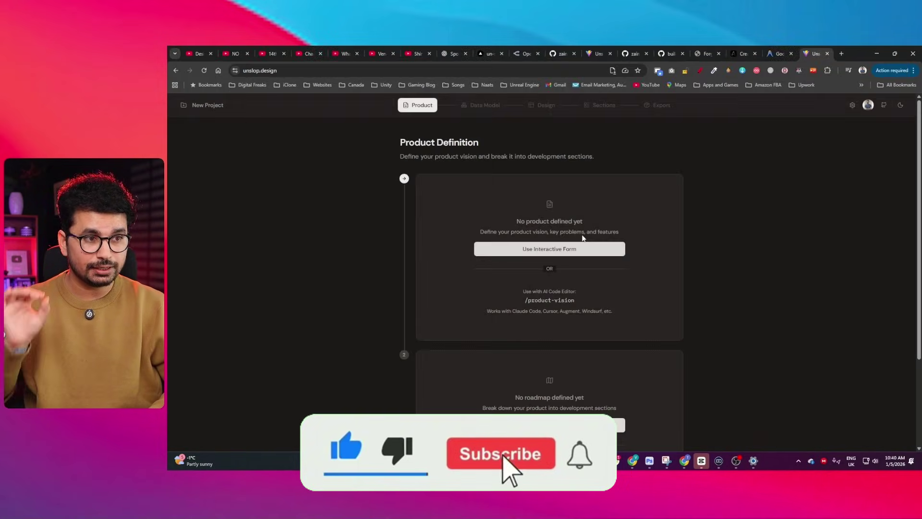
{"action": "scroll", "coordinate": [593, 237], "scroll_direction": "down", "scroll_amount": 2}
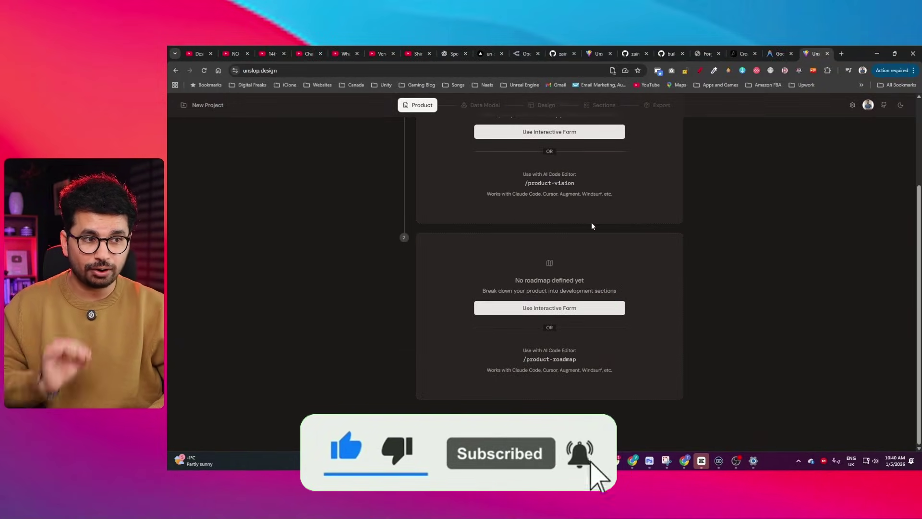
{"action": "scroll", "coordinate": [588, 216], "scroll_direction": "up", "scroll_amount": 2}
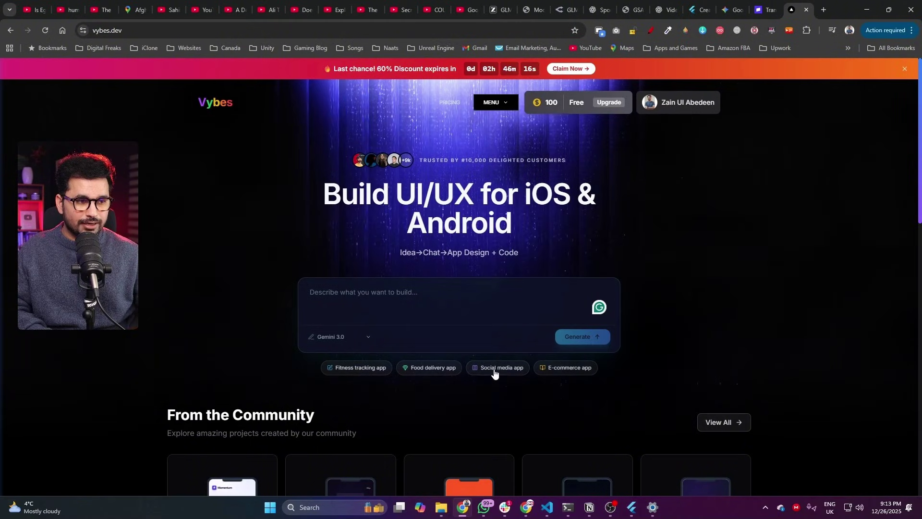
Fill the Vybes prompt with the Social media app example and generate the design.
{"action": "left_click", "coordinate": [494, 368]}
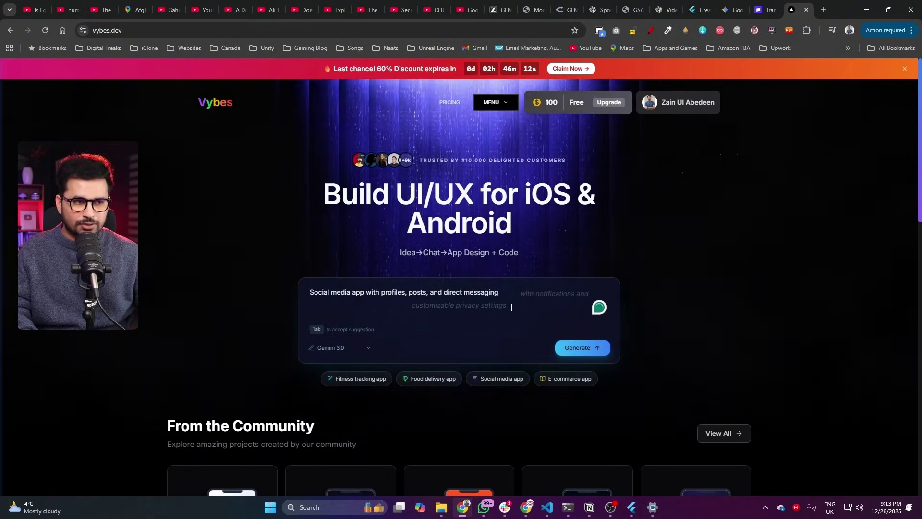
{"action": "left_click", "coordinate": [583, 337]}
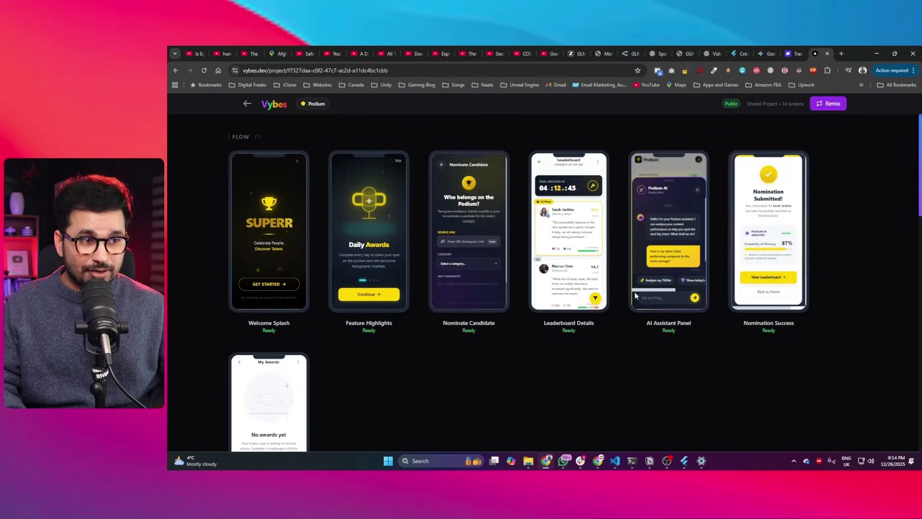
Examine the Podium project's generated screens across the Flow, Auth, Main and Settings groups.
{"action": "scroll", "coordinate": [548, 301], "scroll_direction": "down", "scroll_amount": 10}
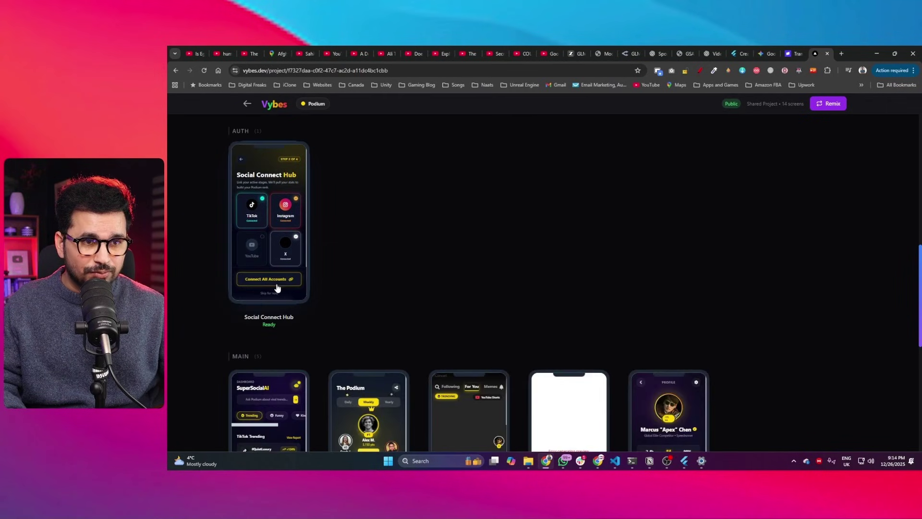
{"action": "scroll", "coordinate": [277, 287], "scroll_direction": "down", "scroll_amount": 7}
{"action": "scroll", "coordinate": [545, 339], "scroll_direction": "up", "scroll_amount": 17}
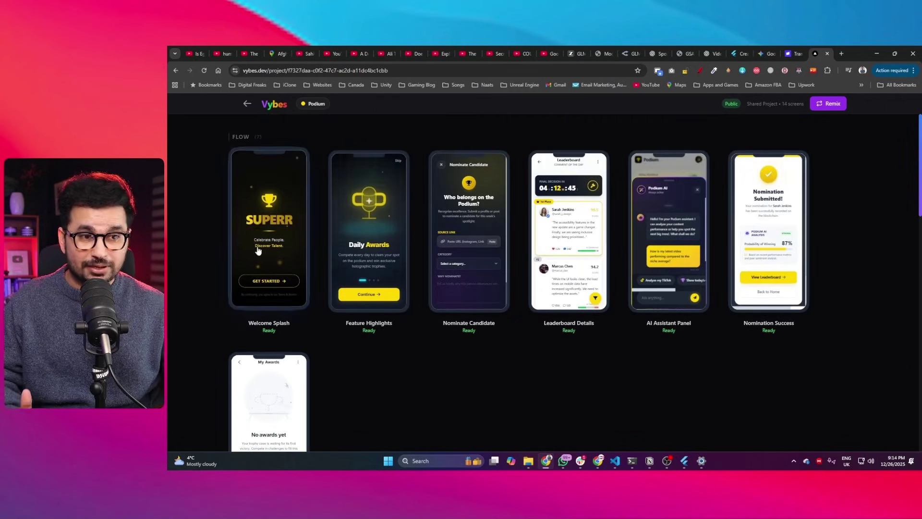
{"action": "scroll", "coordinate": [267, 270], "scroll_direction": "down", "scroll_amount": 3}
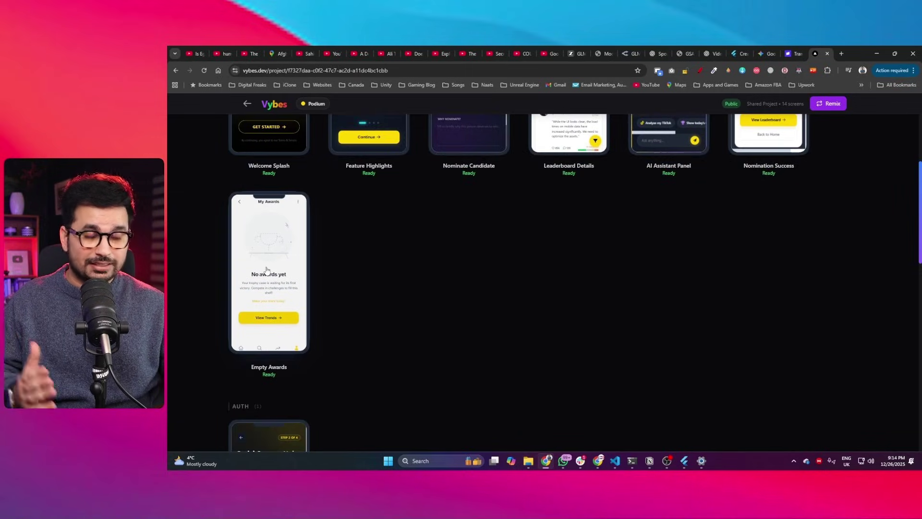
{"action": "scroll", "coordinate": [288, 288], "scroll_direction": "down", "scroll_amount": 10}
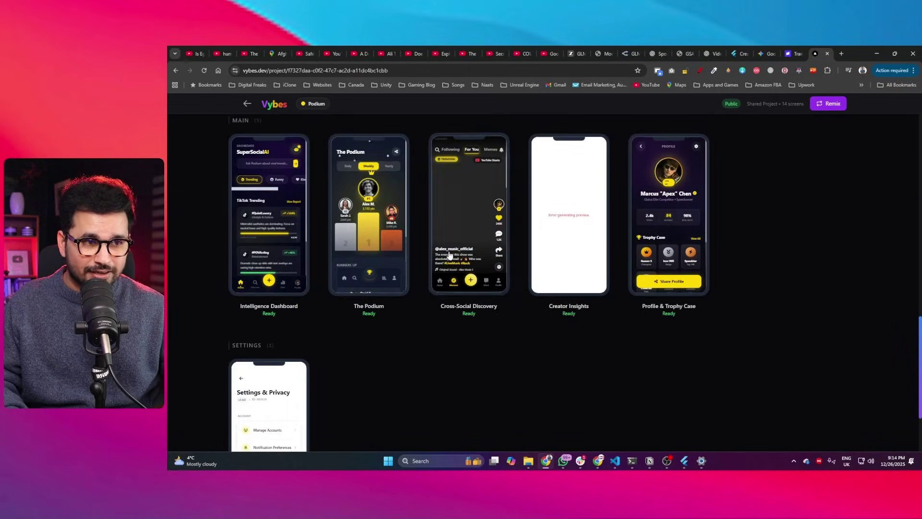
{"action": "scroll", "coordinate": [319, 307], "scroll_direction": "down", "scroll_amount": 2}
{"action": "scroll", "coordinate": [649, 337], "scroll_direction": "up", "scroll_amount": 10}
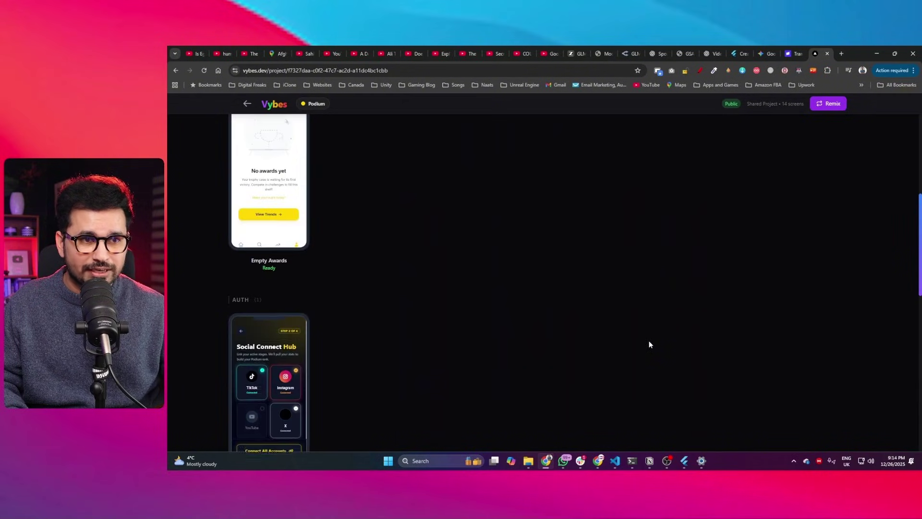
{"action": "scroll", "coordinate": [420, 318], "scroll_direction": "down", "scroll_amount": 5}
{"action": "scroll", "coordinate": [317, 322], "scroll_direction": "down", "scroll_amount": 6}
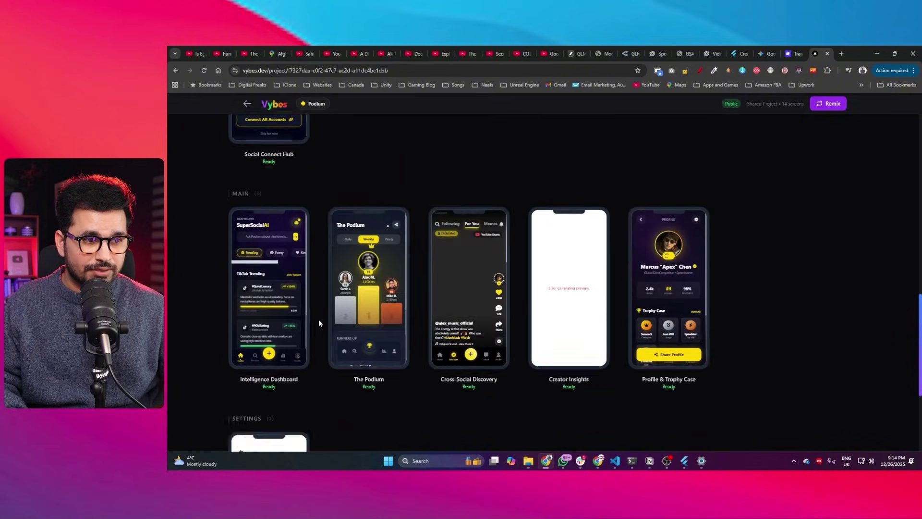
{"action": "scroll", "coordinate": [312, 307], "scroll_direction": "up", "scroll_amount": 2}
{"action": "left_click", "coordinate": [378, 279]}
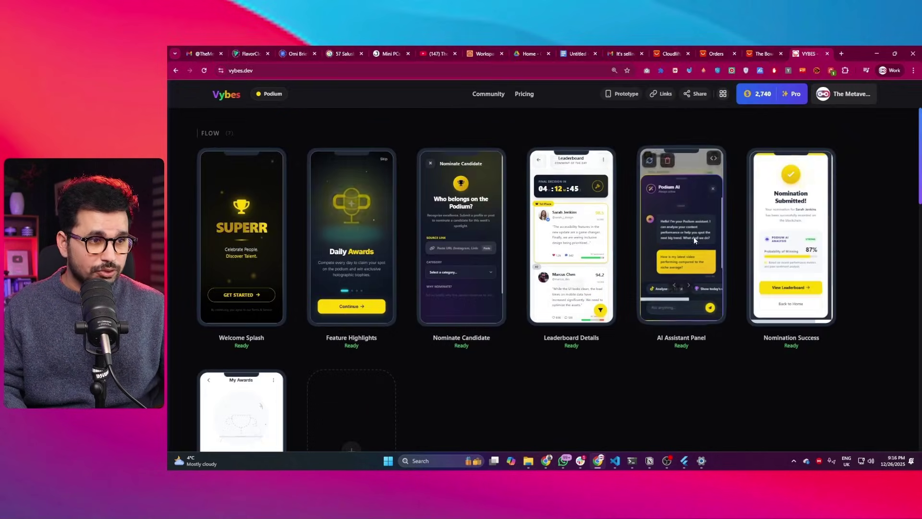
Preview the Podium project in Prototype mode, closing the Screen Links dialog and switching to the Leaderboard Details screen.
{"action": "left_click", "coordinate": [617, 94]}
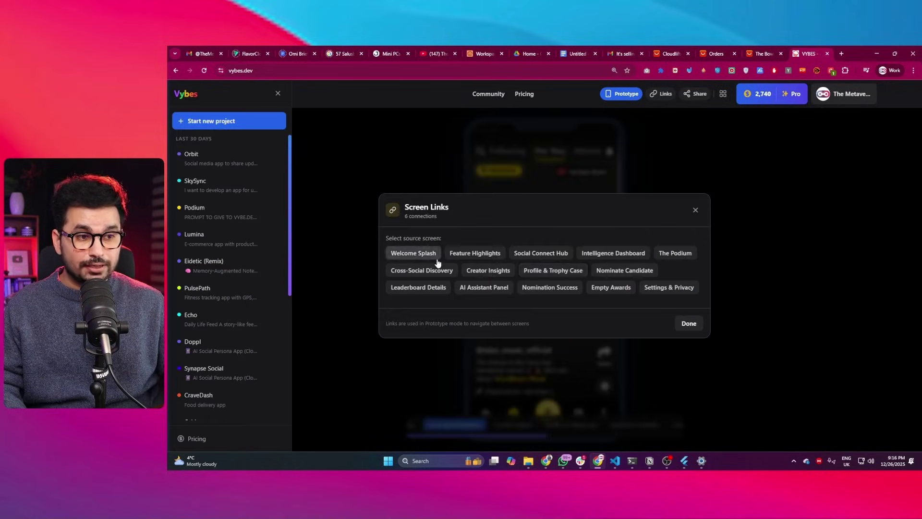
{"action": "left_click", "coordinate": [694, 326]}
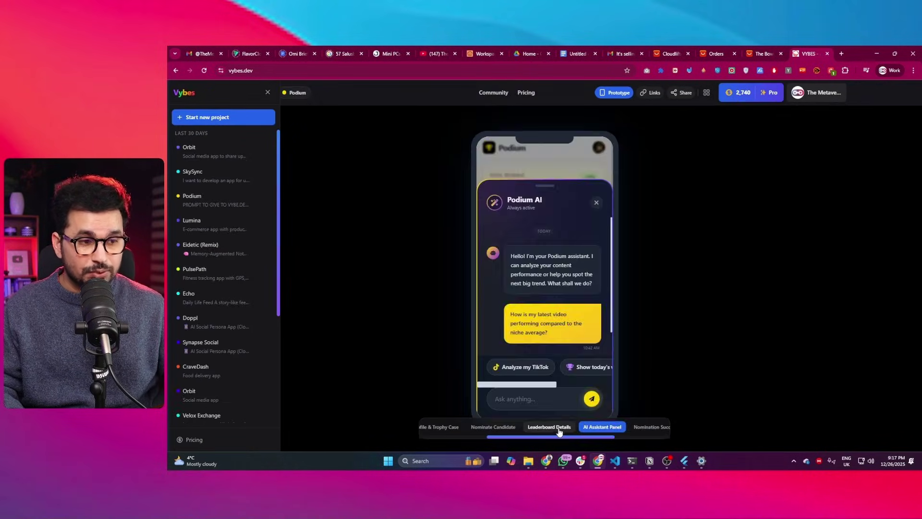
{"action": "left_click", "coordinate": [557, 427]}
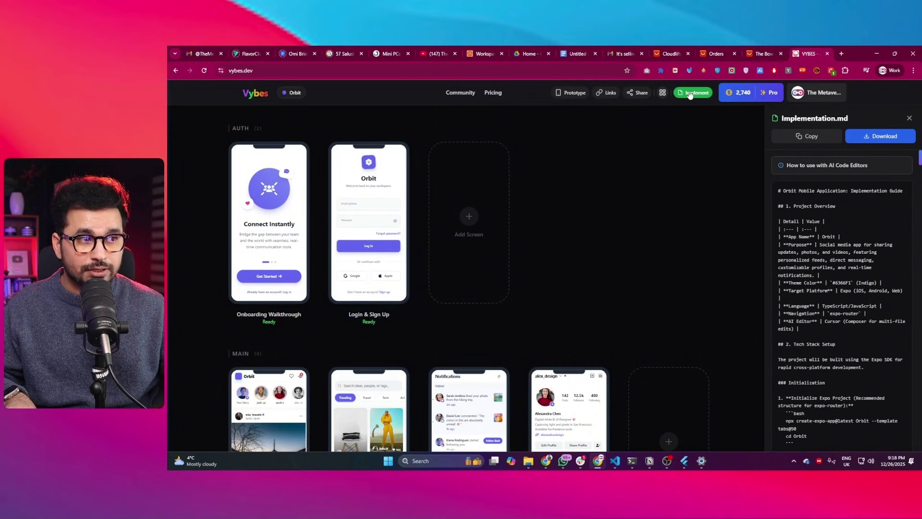
Read through the Orbit project's Implementation.md guide and briefly check the glmapptest project in VS Code.
{"action": "scroll", "coordinate": [867, 230], "scroll_direction": "down", "scroll_amount": 20}
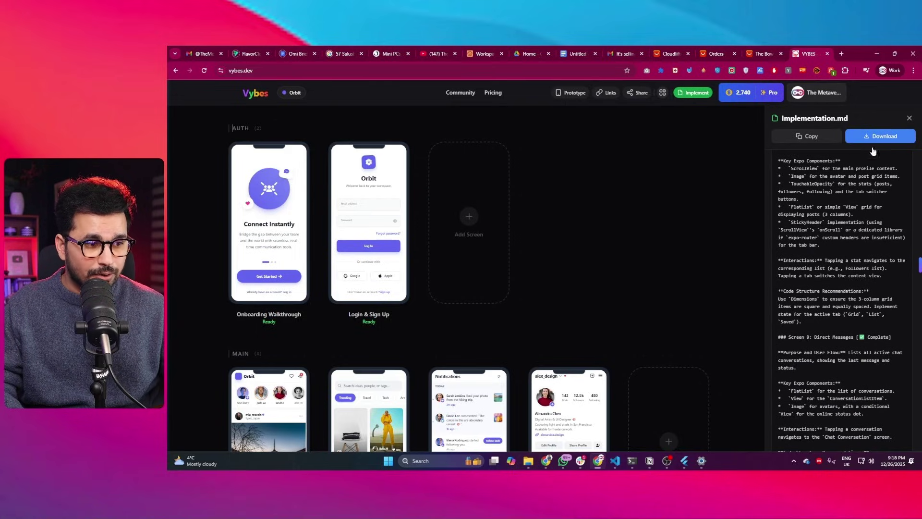
{"action": "mouse_move", "coordinate": [615, 461]}
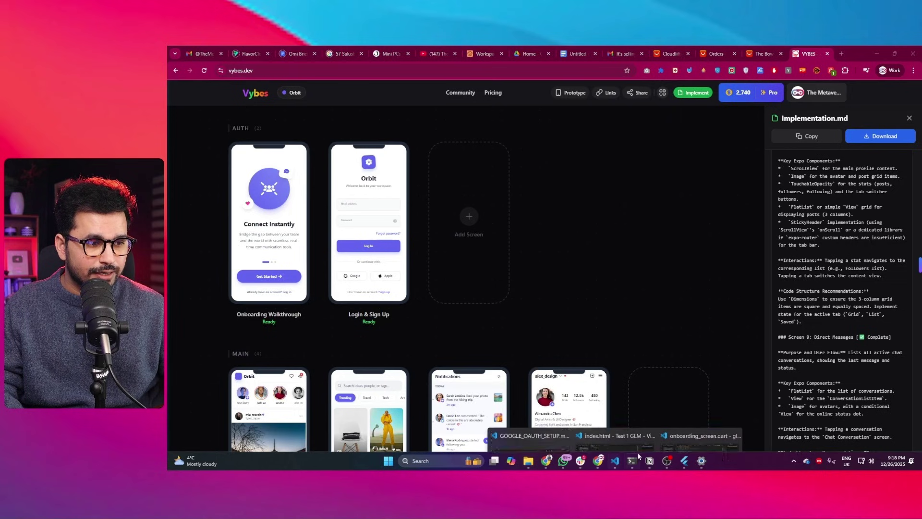
{"action": "left_click", "coordinate": [703, 418]}
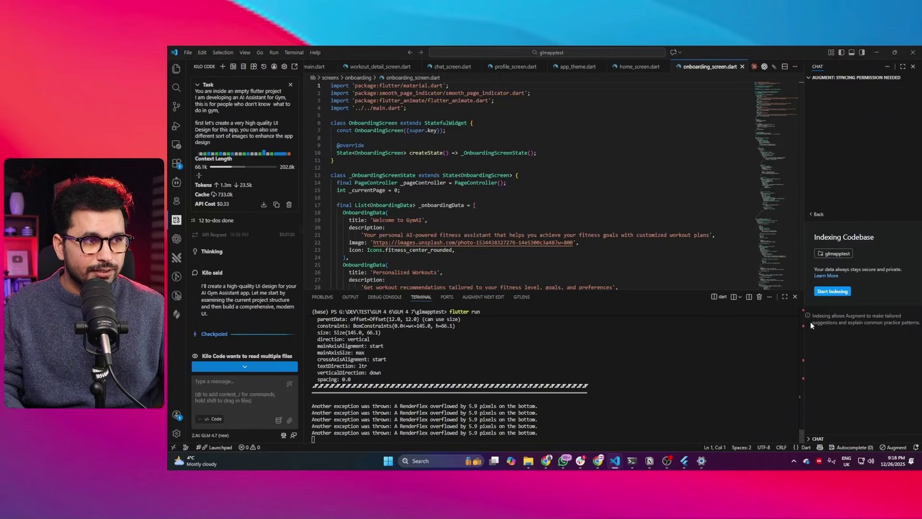
{"action": "key", "text": "alt+Tab"}
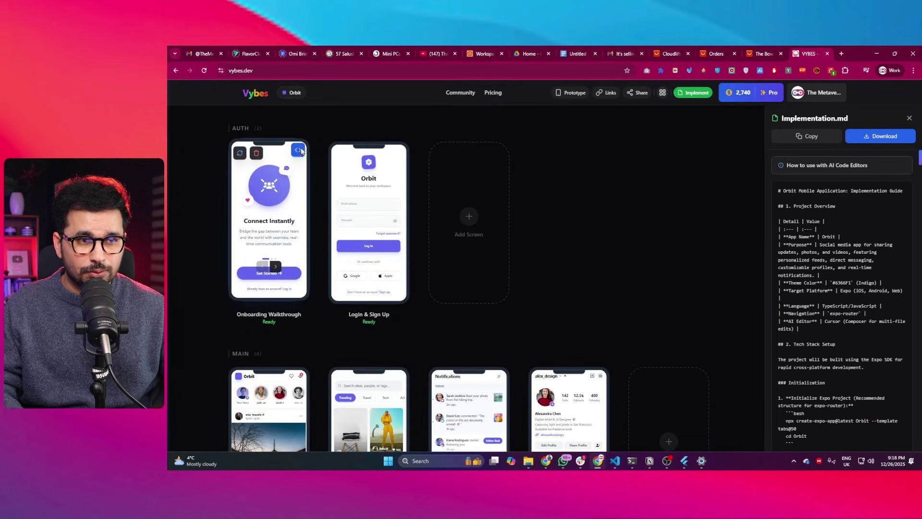
Open the source code of Orbit's Onboarding Walkthrough screen and look through it.
{"action": "left_click", "coordinate": [298, 151]}
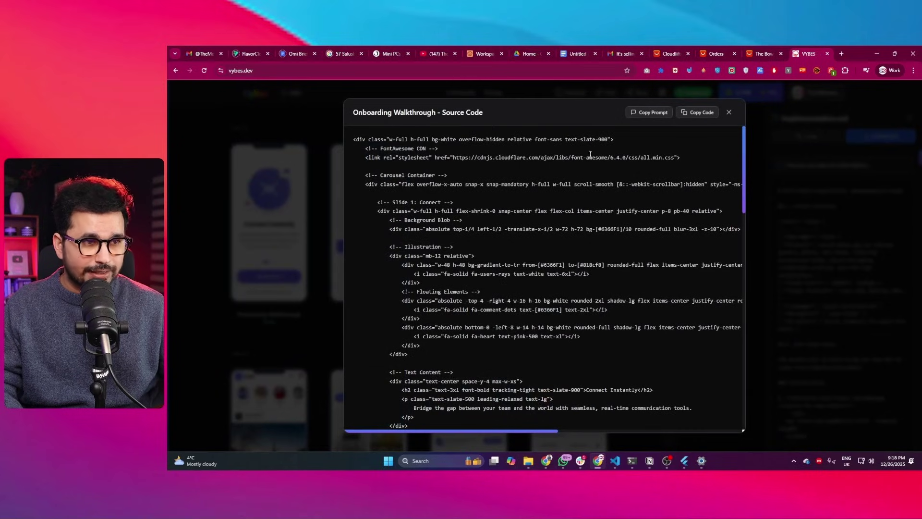
{"action": "scroll", "coordinate": [547, 260], "scroll_direction": "down", "scroll_amount": 5}
{"action": "scroll", "coordinate": [560, 275], "scroll_direction": "up", "scroll_amount": 5}
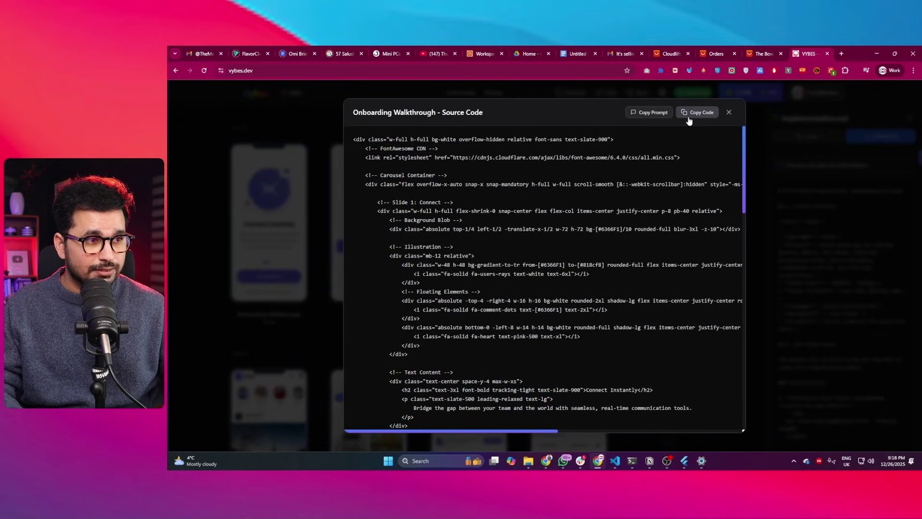
Generate an AI code prompt for the Onboarding Walkthrough screen targeting Native iOS (Swift) and copy it.
{"action": "left_click", "coordinate": [645, 114]}
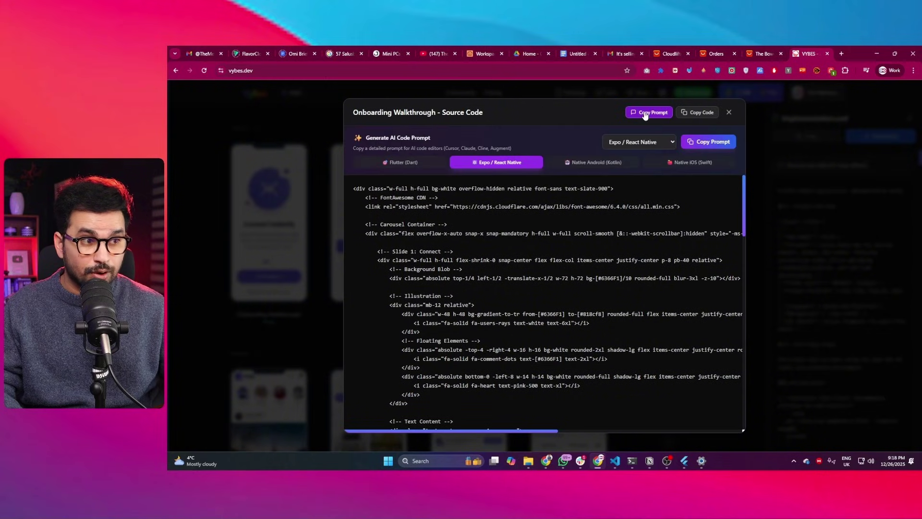
{"action": "left_click", "coordinate": [371, 164]}
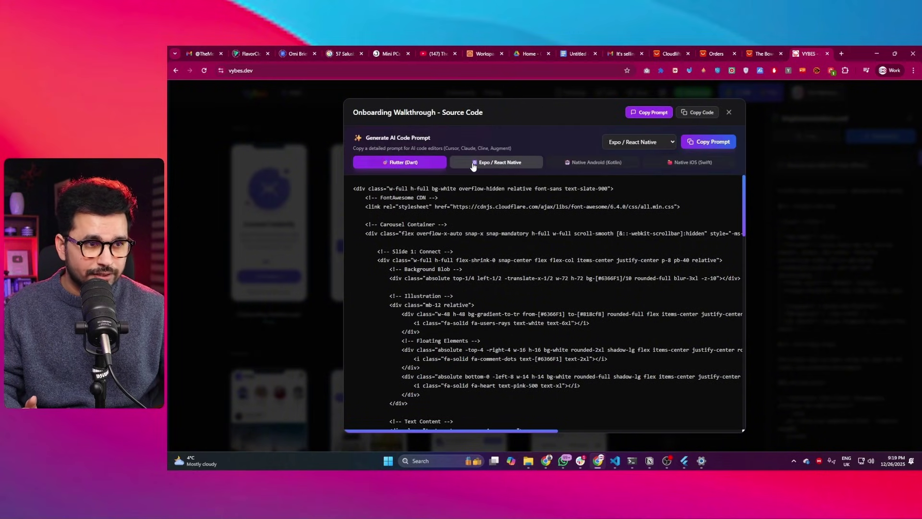
{"action": "left_click", "coordinate": [474, 163]}
{"action": "left_click", "coordinate": [586, 163]}
{"action": "left_click", "coordinate": [673, 163]}
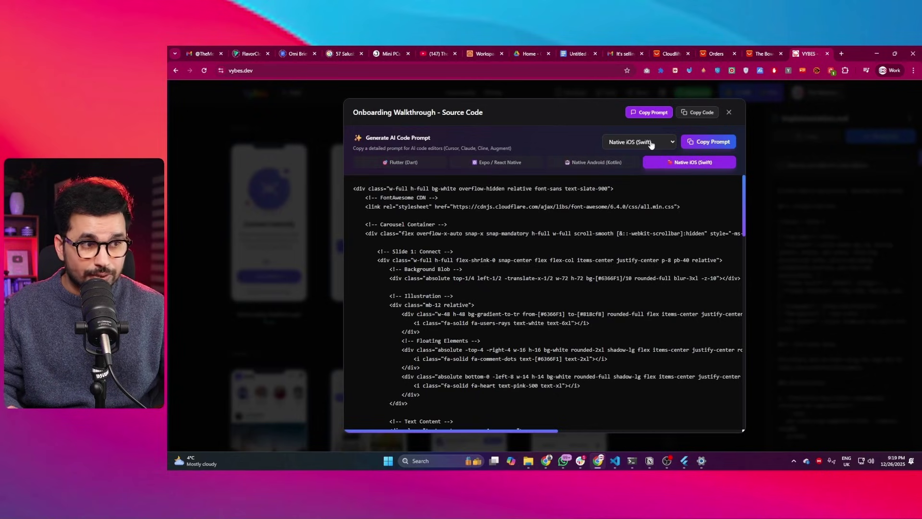
{"action": "left_click", "coordinate": [711, 142]}
Switch to VS Code and paste the copied prompt into Kilo Code's message field.
{"action": "scroll", "coordinate": [641, 244], "scroll_direction": "down", "scroll_amount": 5}
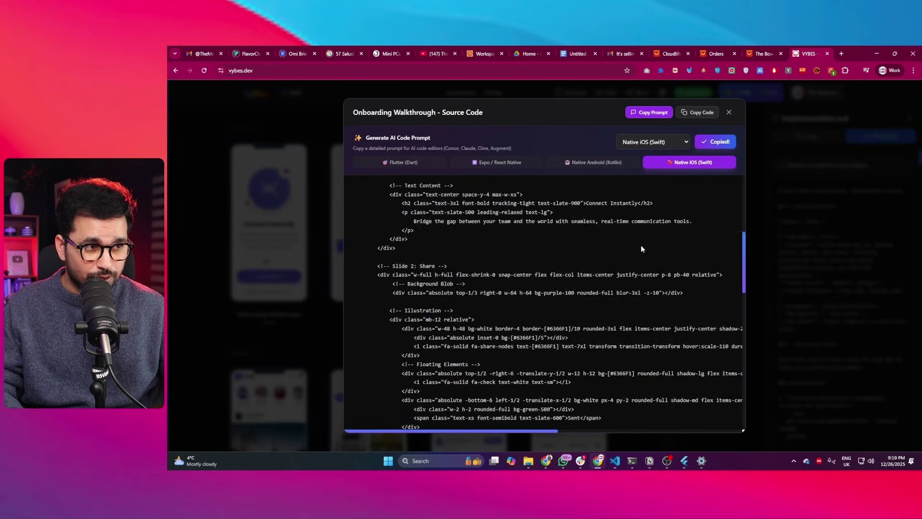
{"action": "left_click", "coordinate": [615, 461]}
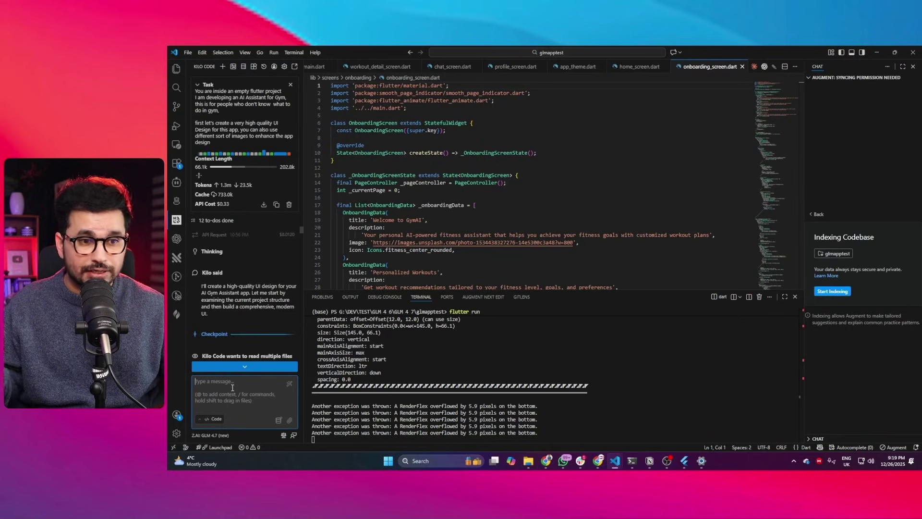
{"action": "key", "text": "ctrl+v"}
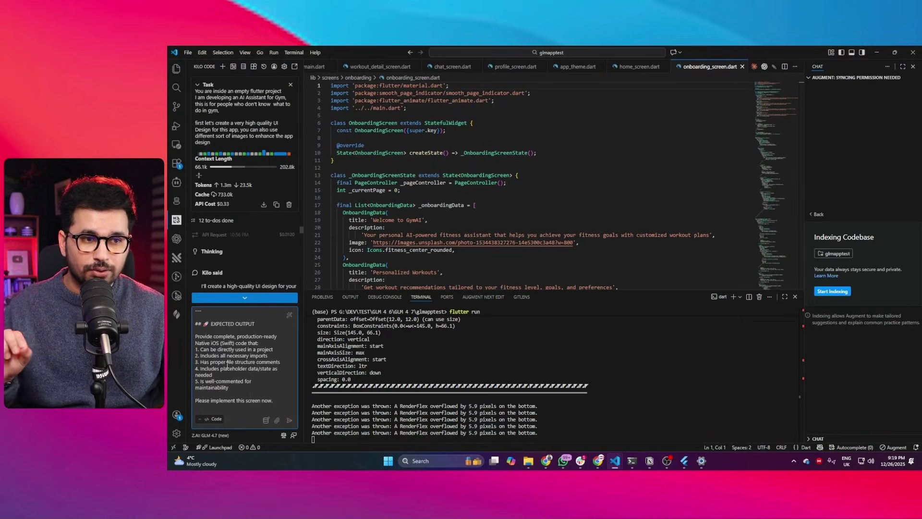
Look over the Swift implementation prompt pasted into Kilo Code's message field, then switch to the Unslop AI site in the browser.
{"action": "scroll", "coordinate": [228, 370], "scroll_direction": "up", "scroll_amount": 15}
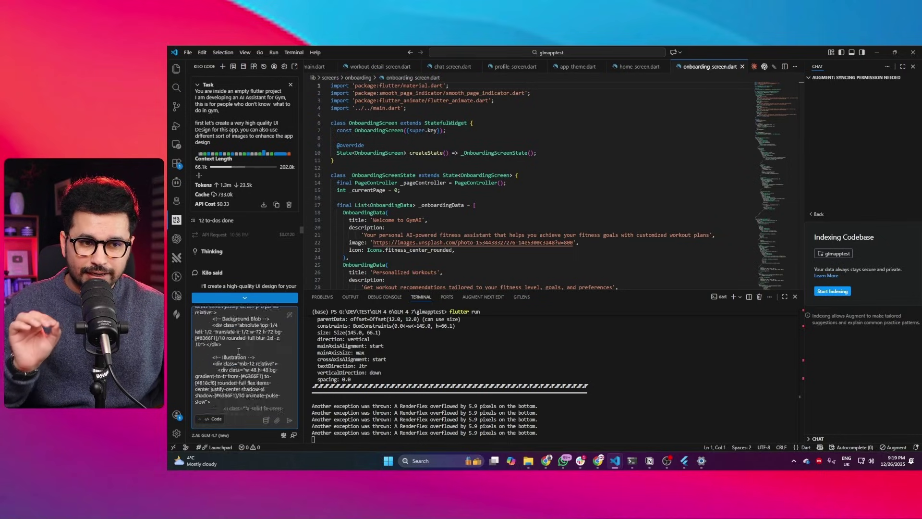
{"action": "scroll", "coordinate": [229, 346], "scroll_direction": "down", "scroll_amount": 15}
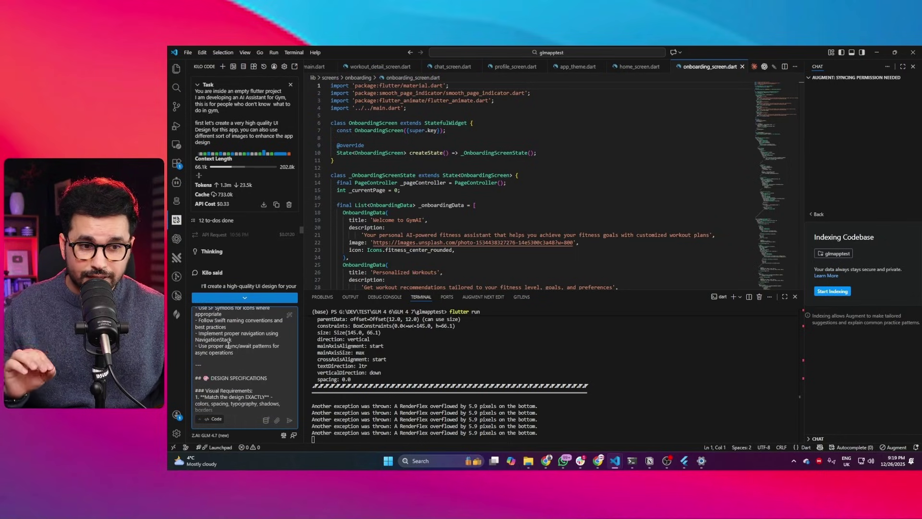
{"action": "key", "text": "alt+Tab"}
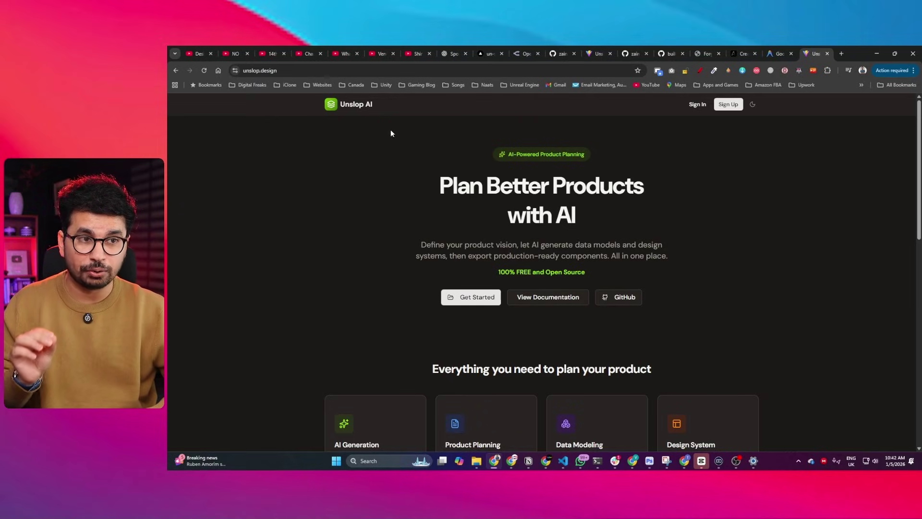
{"action": "left_click", "coordinate": [278, 70]}
{"action": "left_click", "coordinate": [387, 241]}
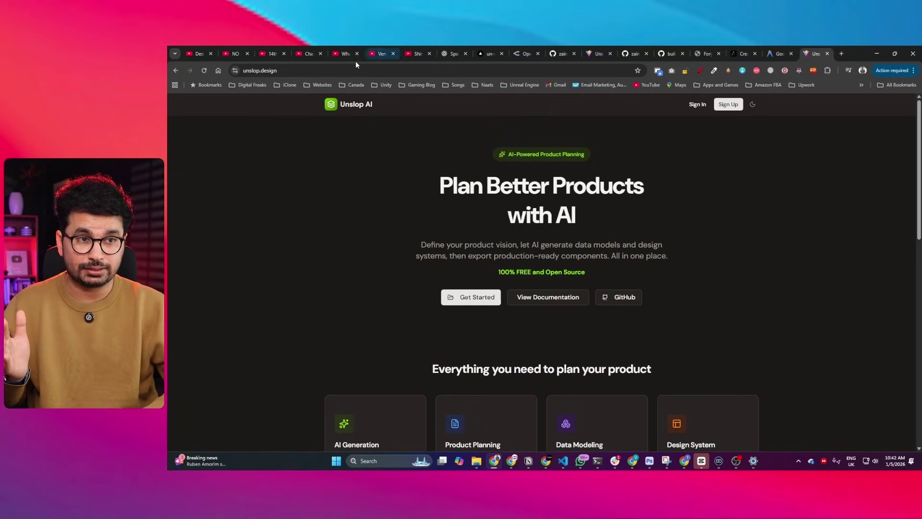
{"action": "left_click", "coordinate": [298, 71]}
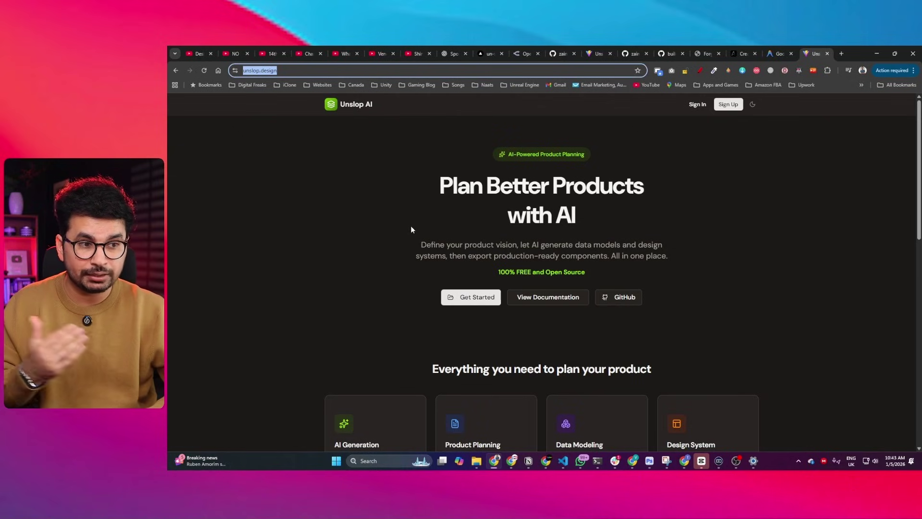
{"action": "left_click", "coordinate": [310, 69]}
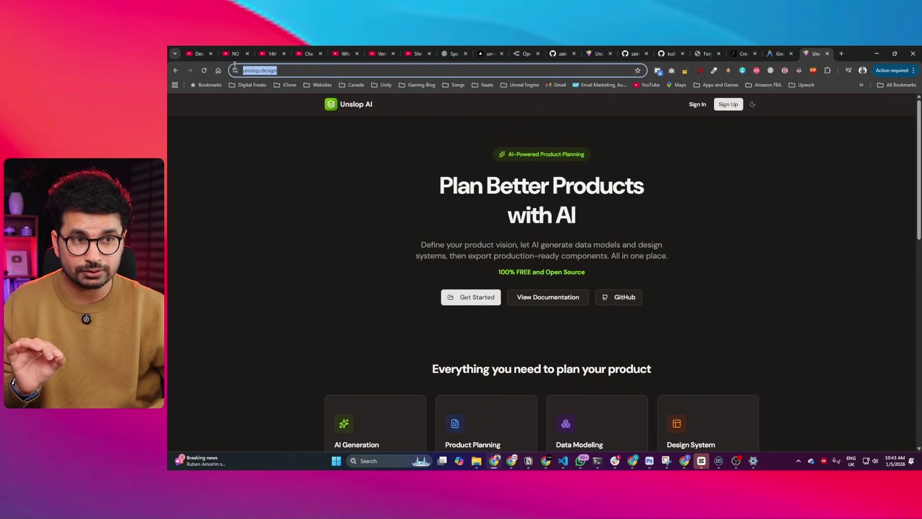
Sign in to Unslop AI with the Google account.
{"action": "left_click", "coordinate": [744, 134]}
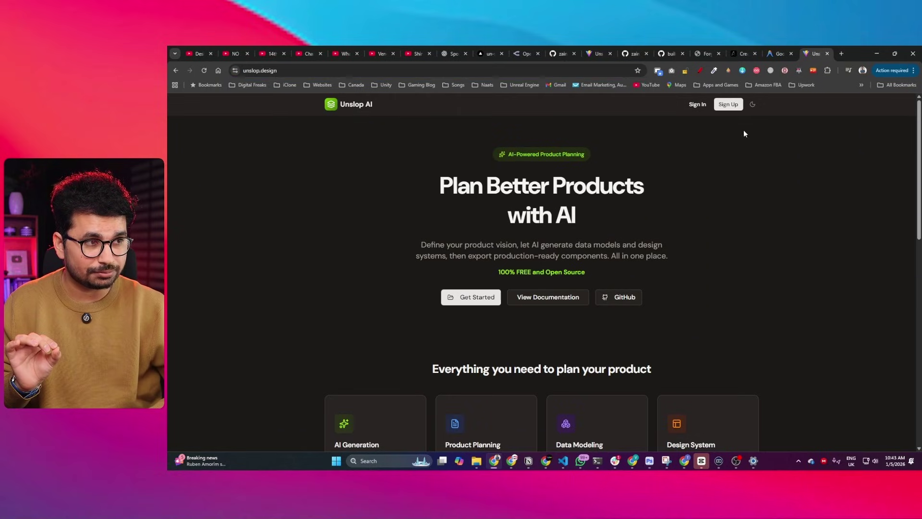
{"action": "left_click", "coordinate": [698, 105]}
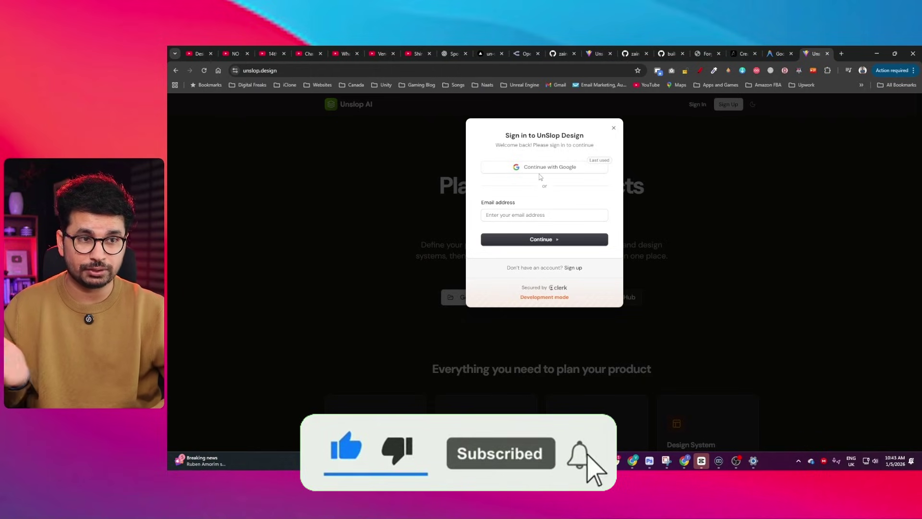
{"action": "left_click", "coordinate": [568, 177]}
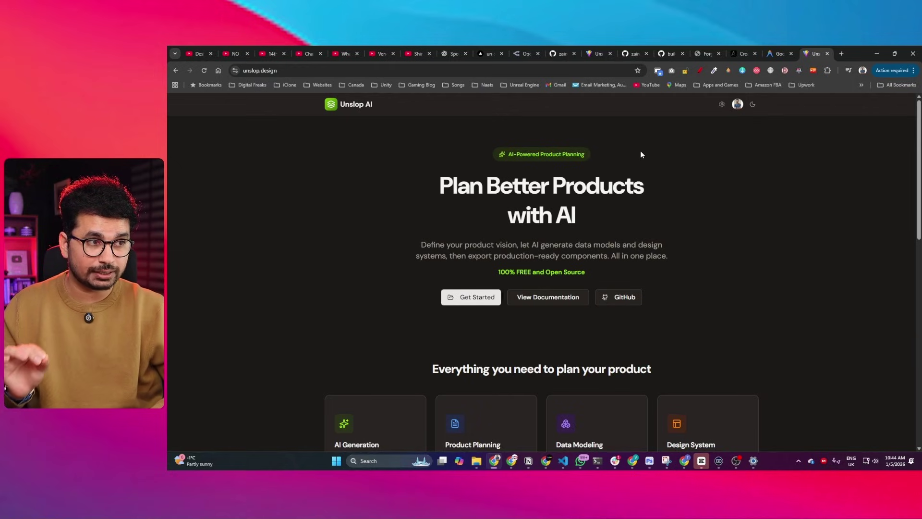
Open the OpenRouter API key settings and view OpenRouter's form for creating a new key, then return to Unslop AI.
{"action": "left_click", "coordinate": [723, 105]}
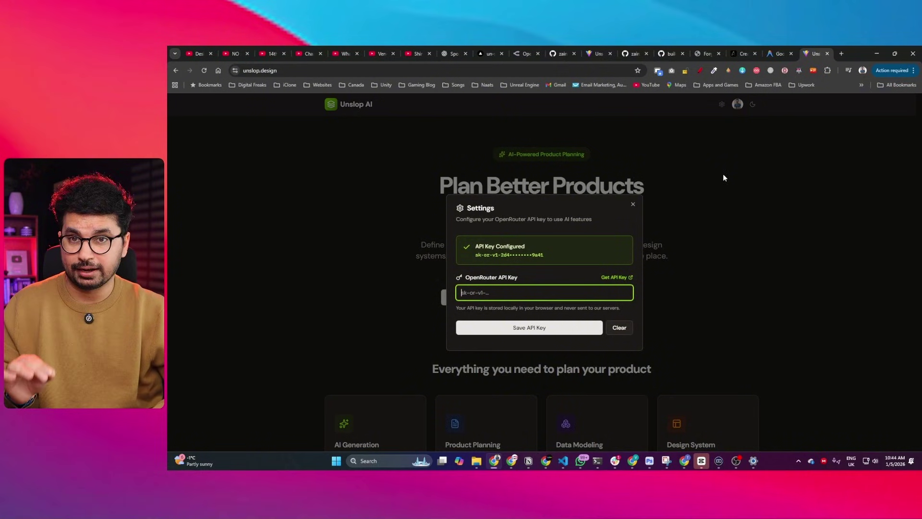
{"action": "left_click", "coordinate": [501, 255]}
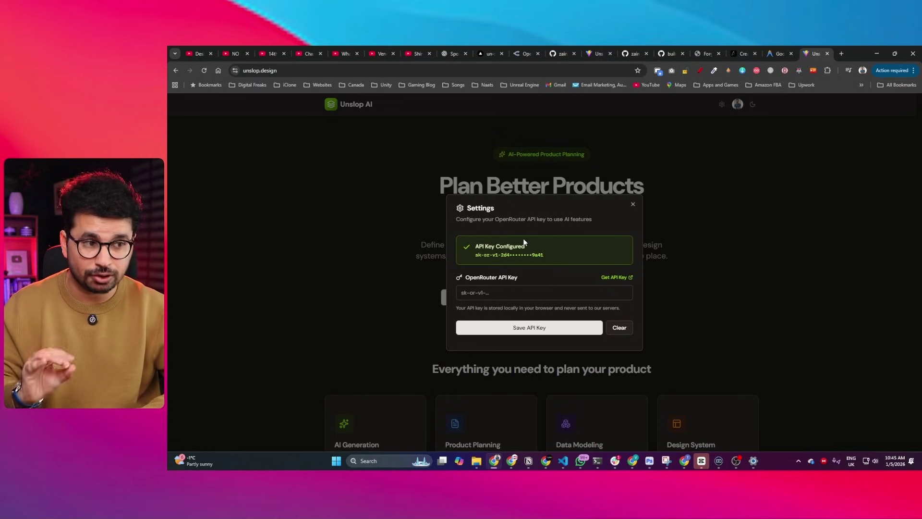
{"action": "left_click", "coordinate": [612, 278]}
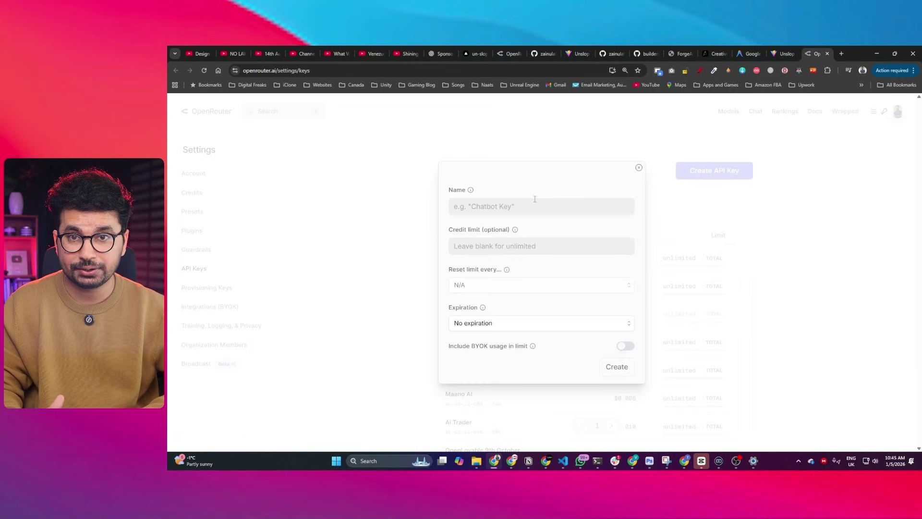
{"action": "left_click", "coordinate": [534, 199]}
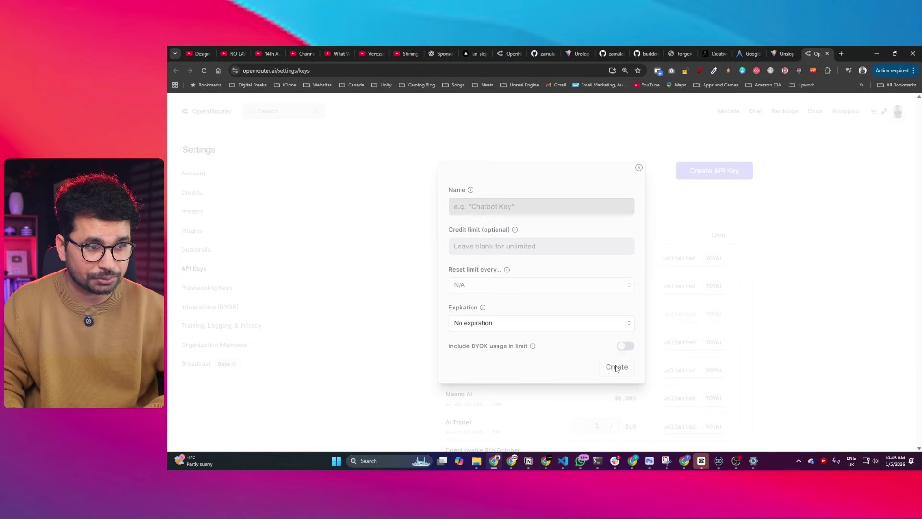
{"action": "left_click", "coordinate": [796, 45]}
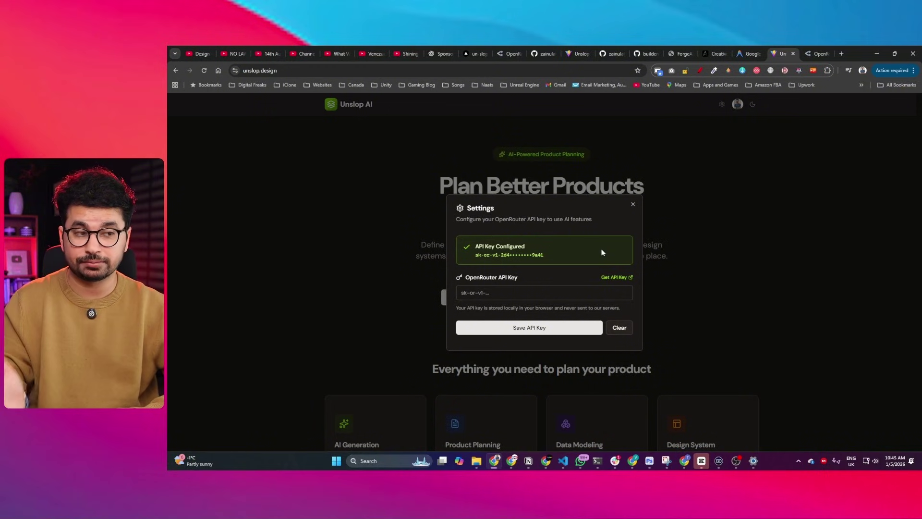
Search OpenRouter's models for "FREE" and look through the list of free models.
{"action": "left_click", "coordinate": [818, 53]}
{"action": "left_click", "coordinate": [307, 111]}
{"action": "type", "text": "FREE"}
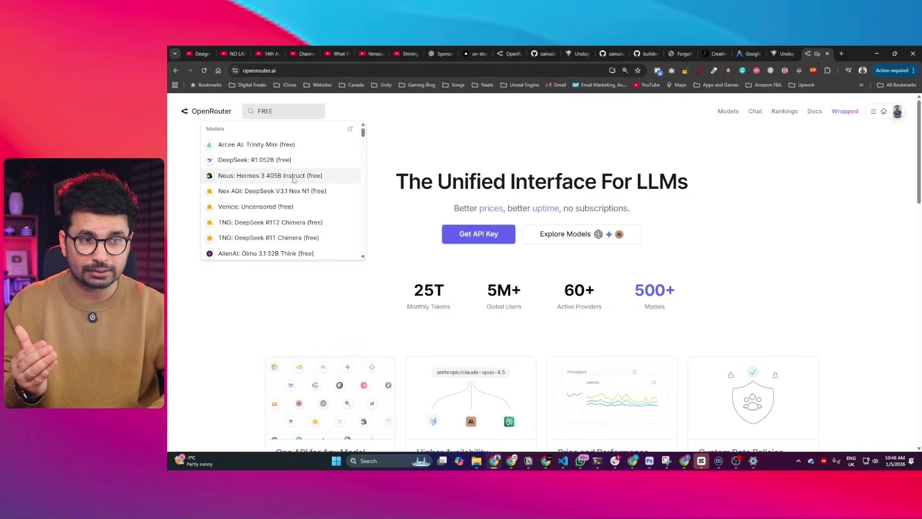
{"action": "scroll", "coordinate": [301, 179], "scroll_direction": "down", "scroll_amount": 3}
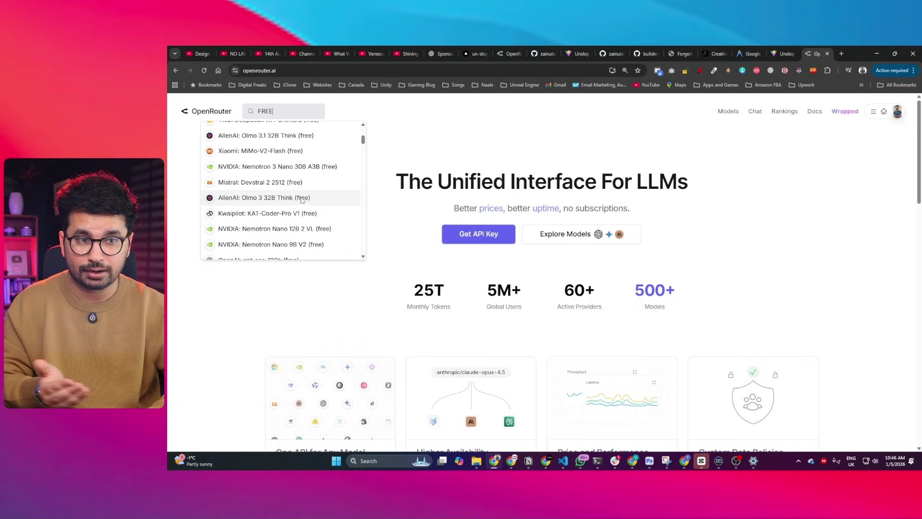
{"action": "scroll", "coordinate": [302, 217], "scroll_direction": "down", "scroll_amount": 1}
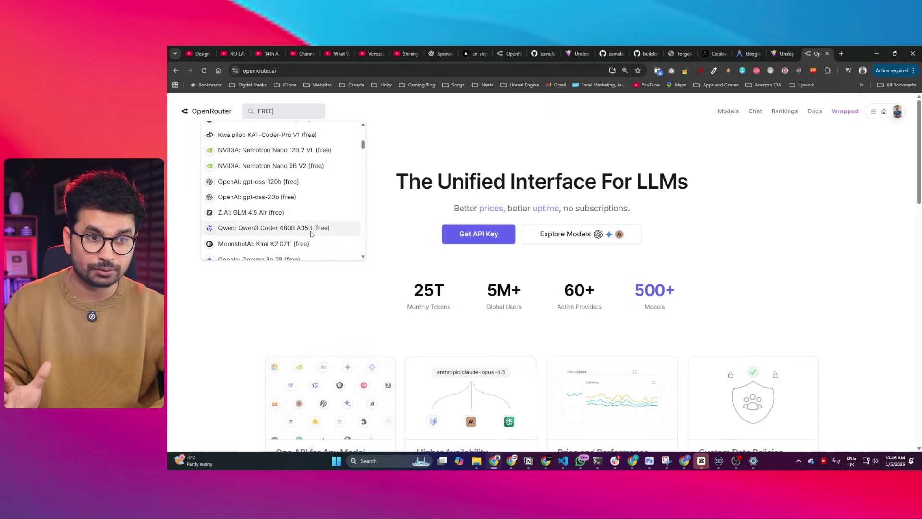
{"action": "scroll", "coordinate": [309, 240], "scroll_direction": "down", "scroll_amount": 1}
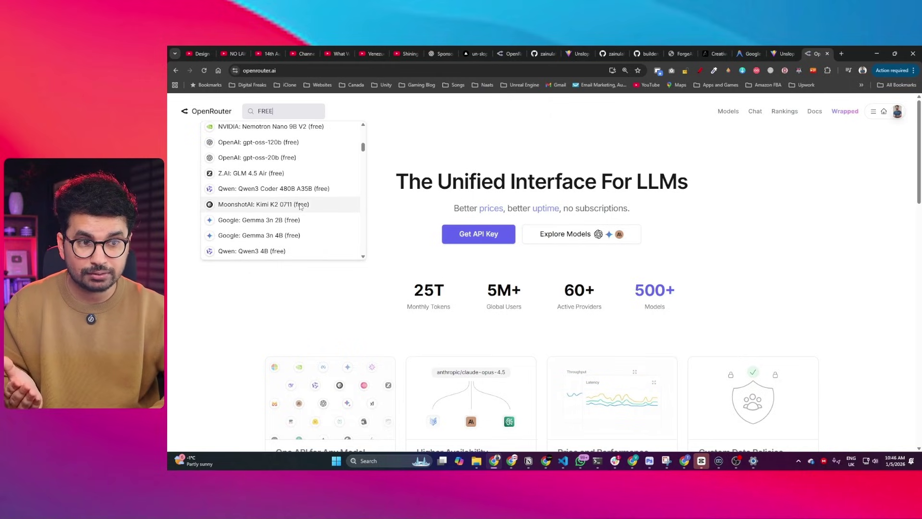
{"action": "scroll", "coordinate": [300, 206], "scroll_direction": "down", "scroll_amount": 1}
{"action": "scroll", "coordinate": [298, 220], "scroll_direction": "down", "scroll_amount": 3}
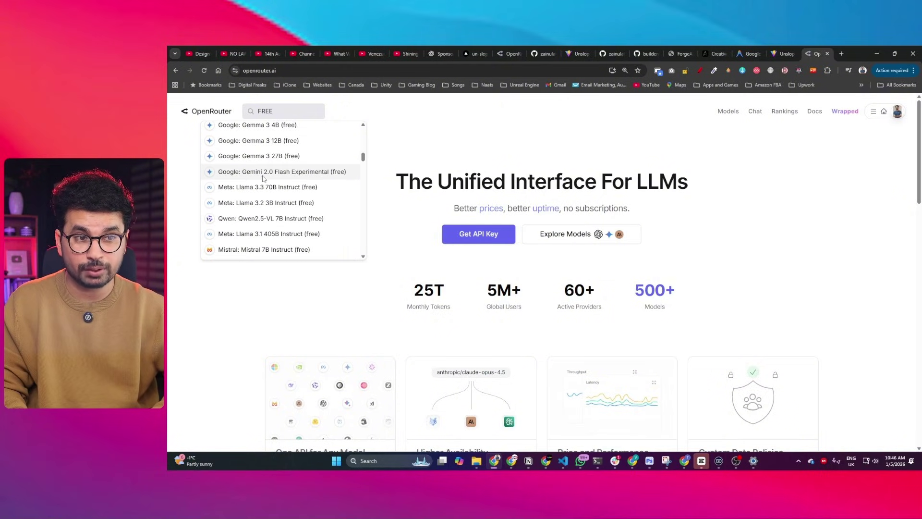
{"action": "scroll", "coordinate": [269, 176], "scroll_direction": "down", "scroll_amount": 8}
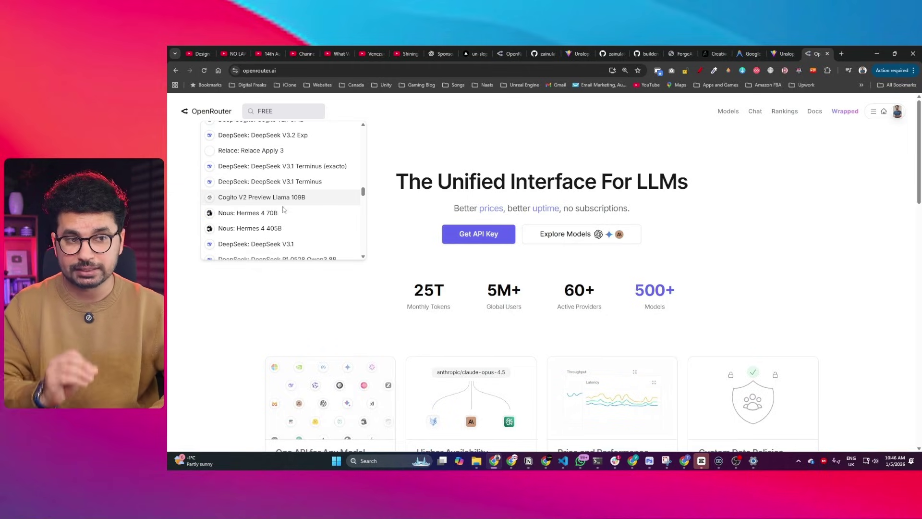
{"action": "scroll", "coordinate": [319, 206], "scroll_direction": "up", "scroll_amount": 3}
{"action": "scroll", "coordinate": [319, 206], "scroll_direction": "up", "scroll_amount": 5}
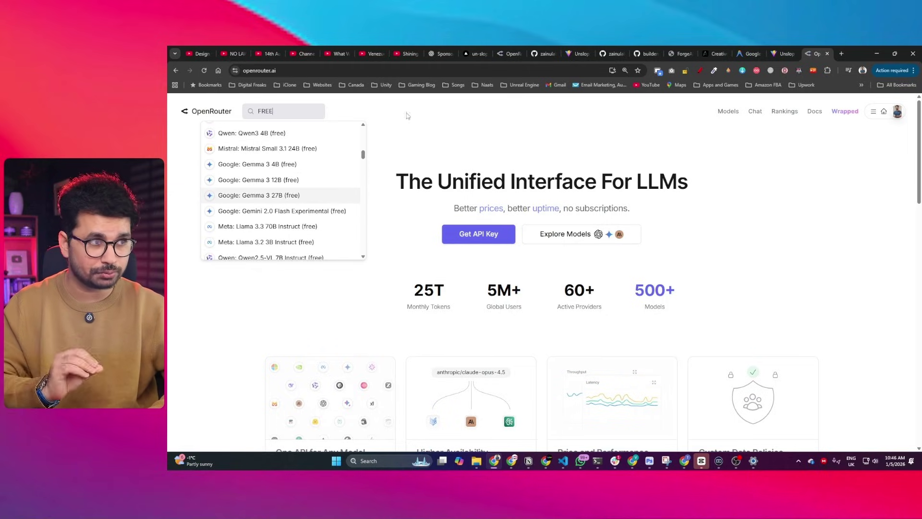
Return to Unslop AI, close its settings and start a new project in the Test4 folder.
{"action": "left_click", "coordinate": [781, 53]}
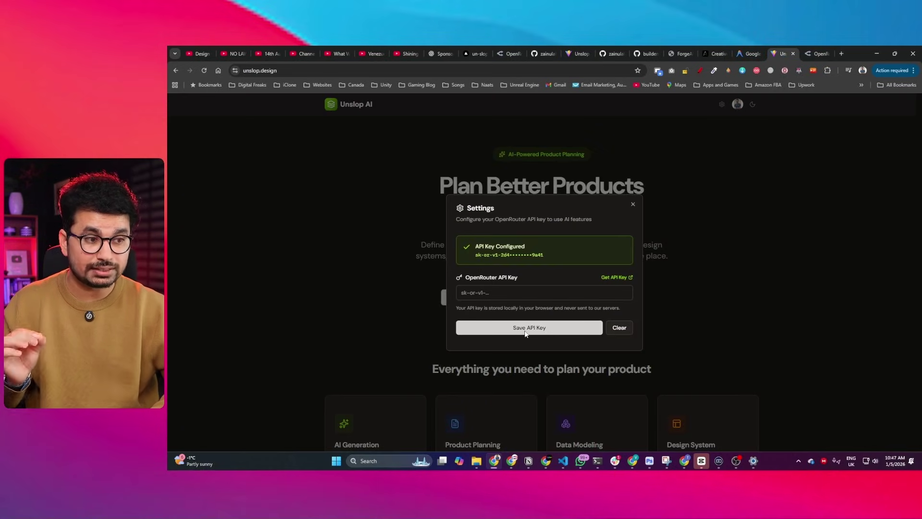
{"action": "left_click", "coordinate": [633, 204]}
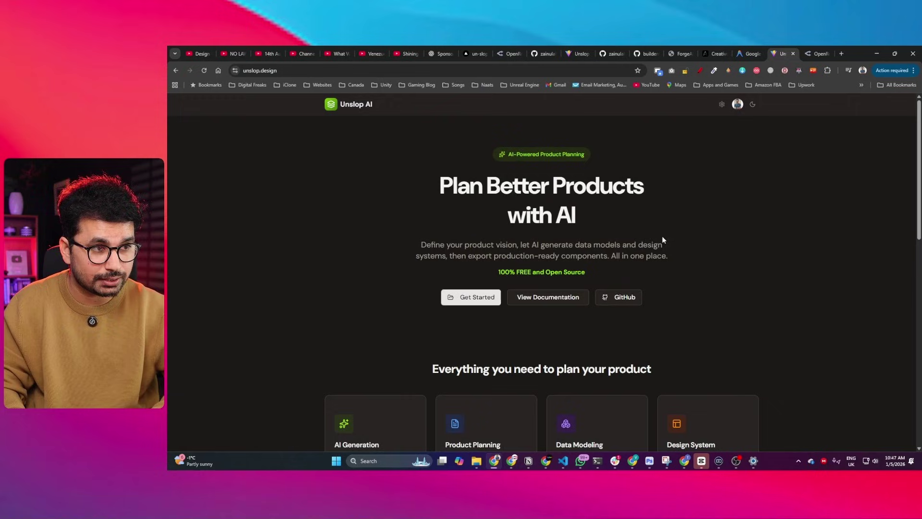
{"action": "left_click", "coordinate": [473, 300]}
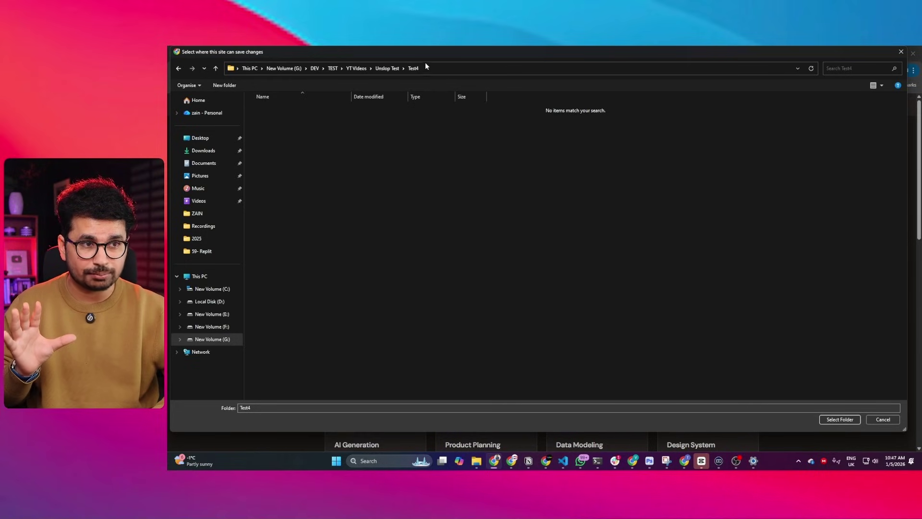
{"action": "left_click", "coordinate": [833, 420]}
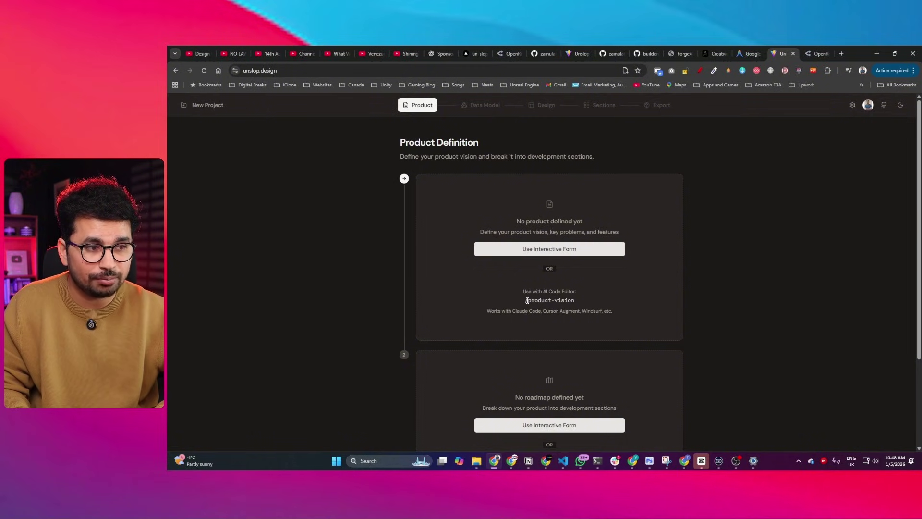
Highlight the /product-vision command for AI code editors and briefly check the design-os-test project in VS Code.
{"action": "left_click_drag", "start_coordinate": [525, 299], "coordinate": [535, 297]}
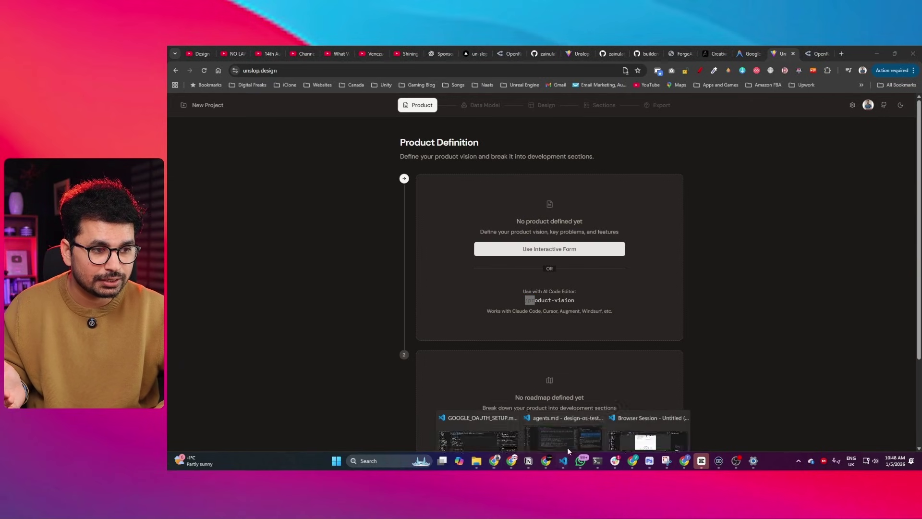
{"action": "left_click", "coordinate": [565, 422]}
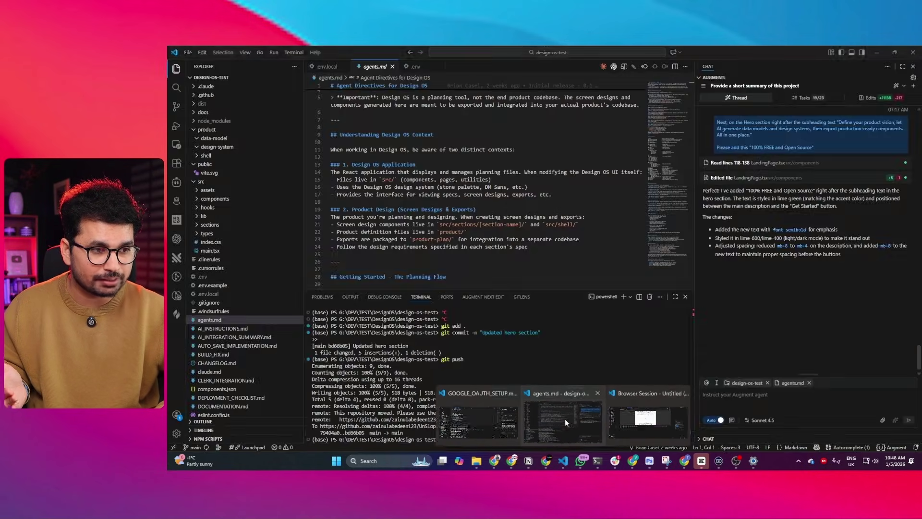
{"action": "left_click", "coordinate": [876, 52]}
{"action": "left_click", "coordinate": [544, 301]}
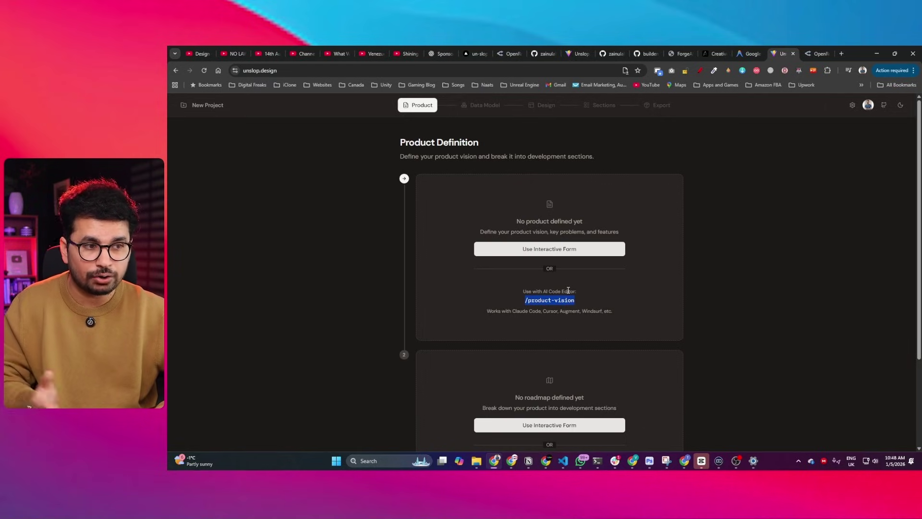
Open the interactive form for the product vision and set the product name to "AI Ad Creator".
{"action": "left_click", "coordinate": [548, 249]}
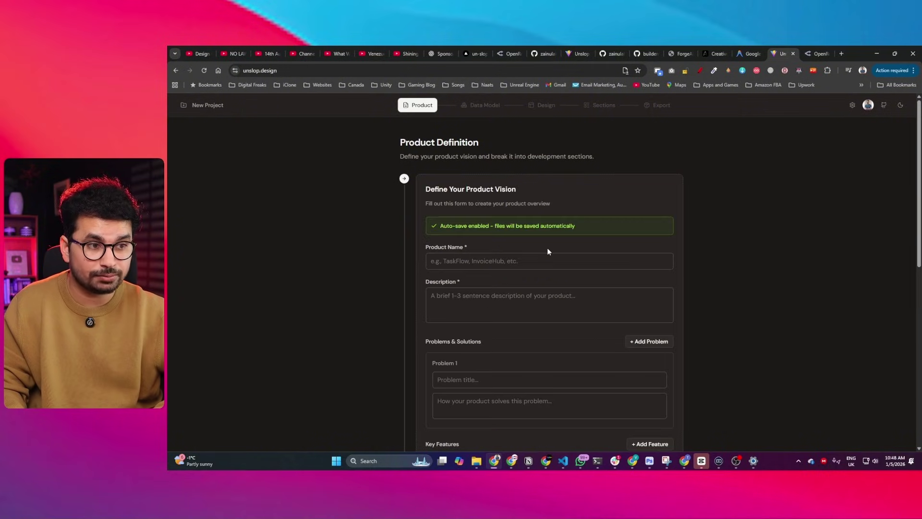
{"action": "left_click", "coordinate": [494, 259]}
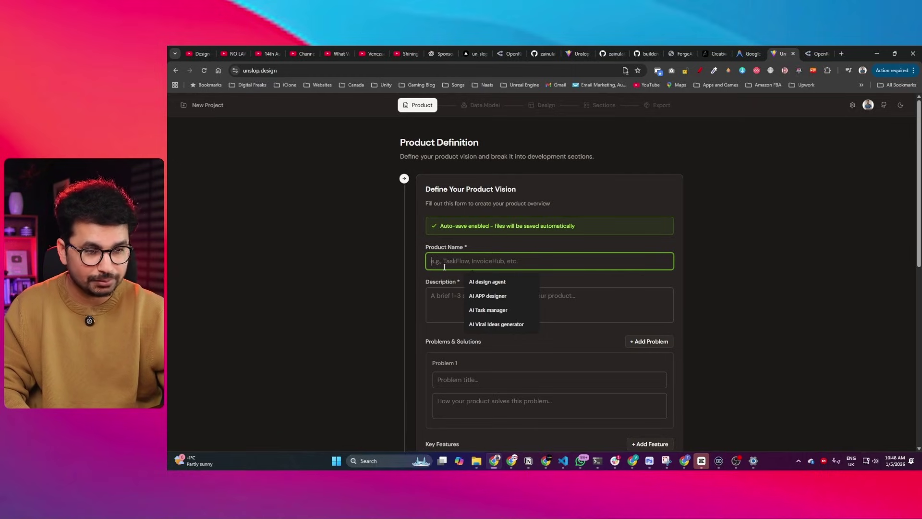
{"action": "type", "text": "AI Ad Cr"}
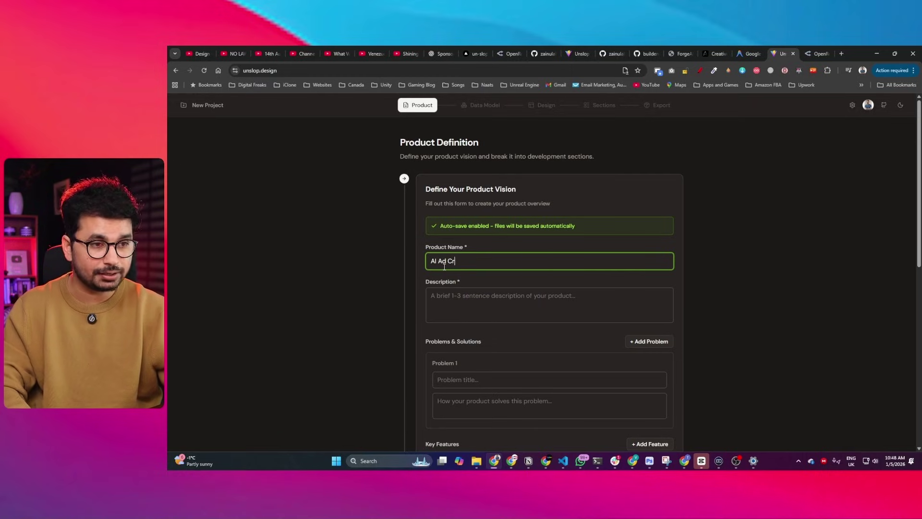
{"action": "type", "text": "eator"}
Describe the product as "AI Ad Creator to create Video and Images ads using Ai".
{"action": "left_click", "coordinate": [462, 303]}
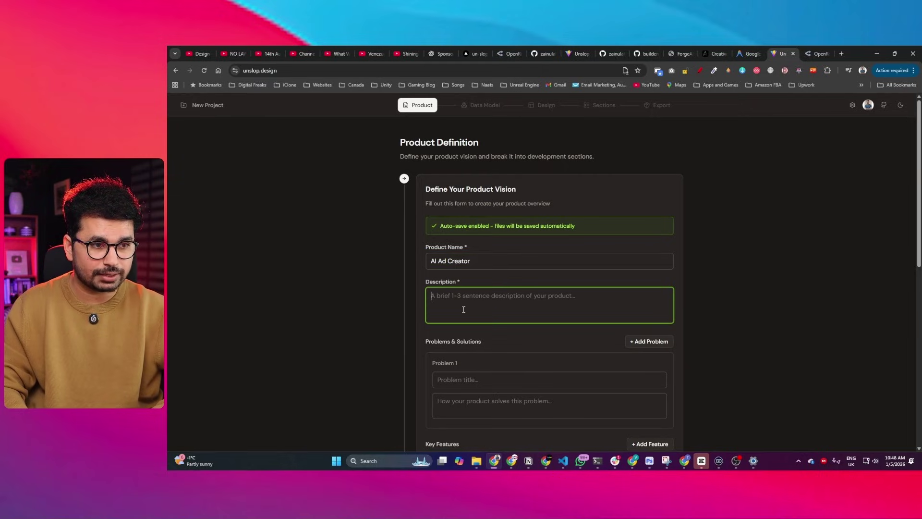
{"action": "type", "text": "AI Ad "}
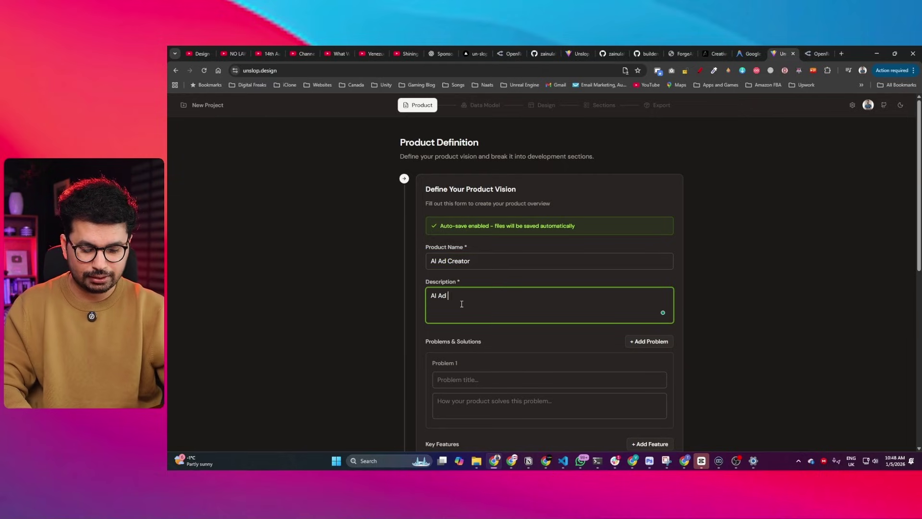
{"action": "type", "text": "Creator to cre"}
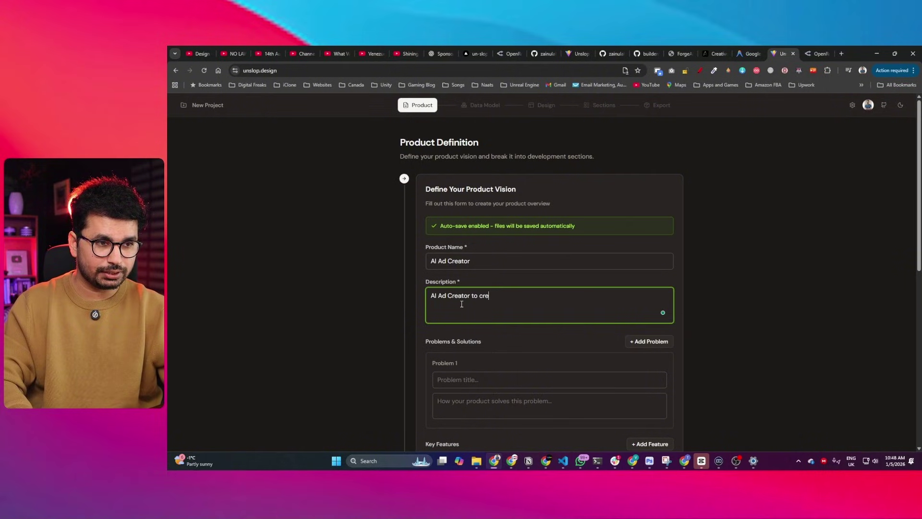
{"action": "type", "text": "ate Video and Im"}
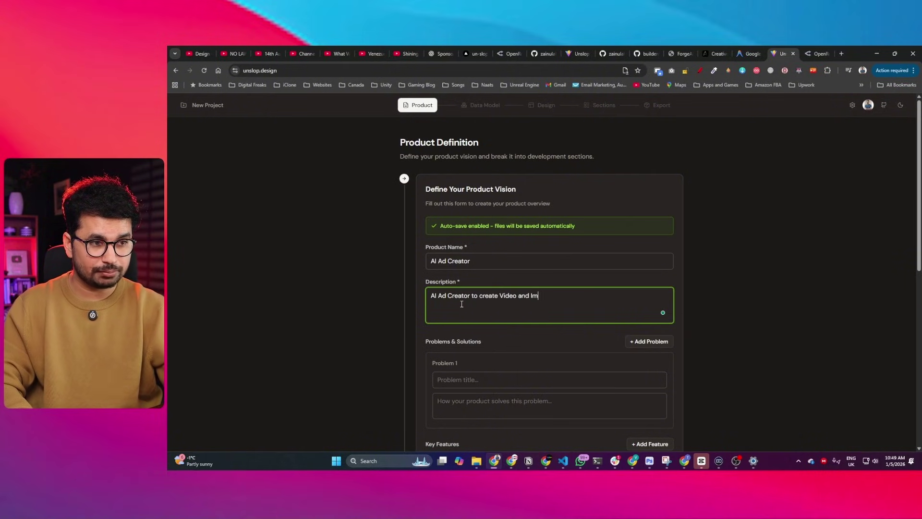
{"action": "type", "text": "ages ads using A"}
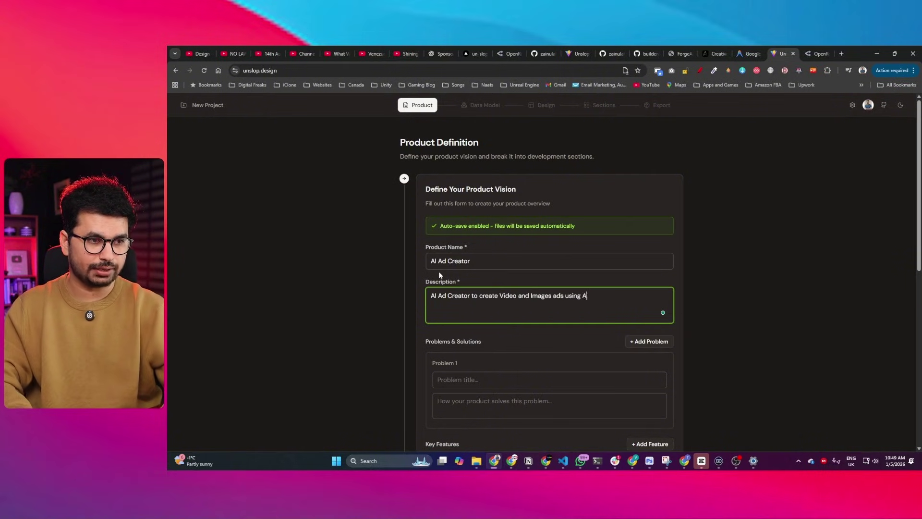
{"action": "type", "text": "i"}
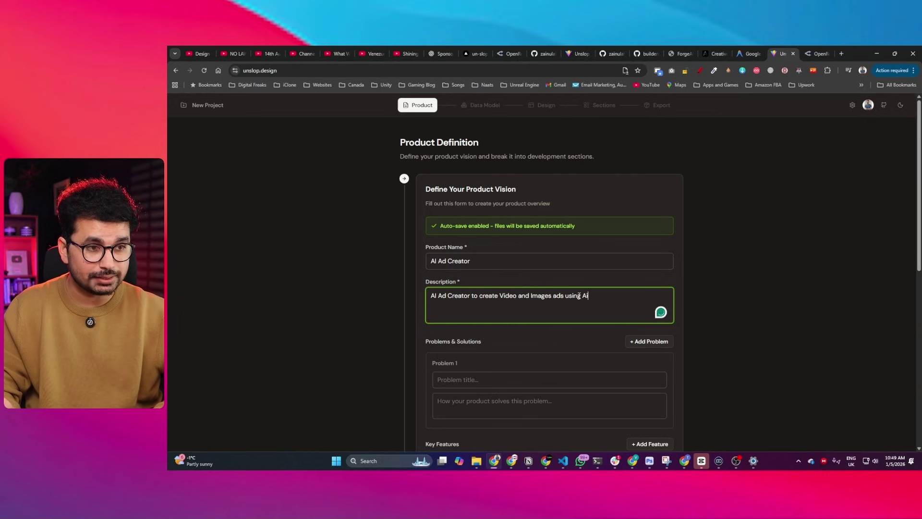
Check the AI model options and generate the product overview with Gemini 3 Flash Preview, leaving problems and key features blank.
{"action": "scroll", "coordinate": [500, 346], "scroll_direction": "down", "scroll_amount": 2}
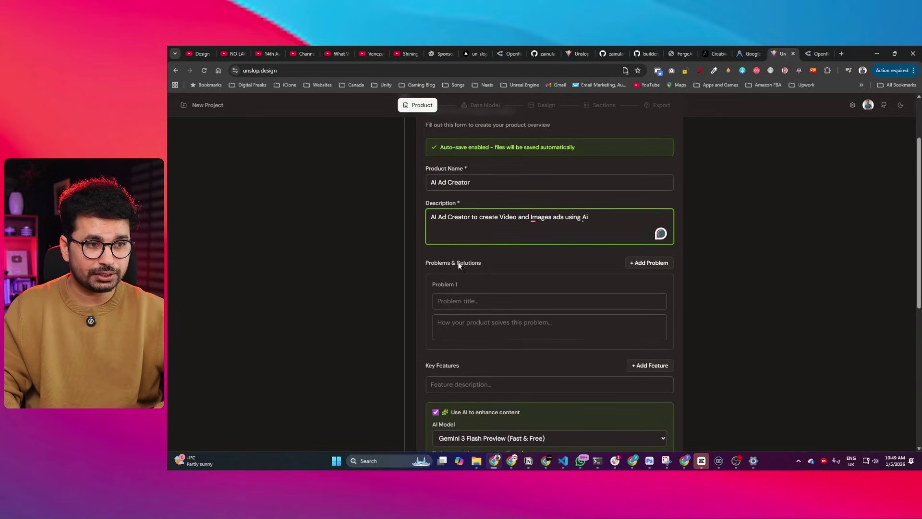
{"action": "left_click", "coordinate": [490, 301]}
{"action": "scroll", "coordinate": [501, 331], "scroll_direction": "down", "scroll_amount": 4}
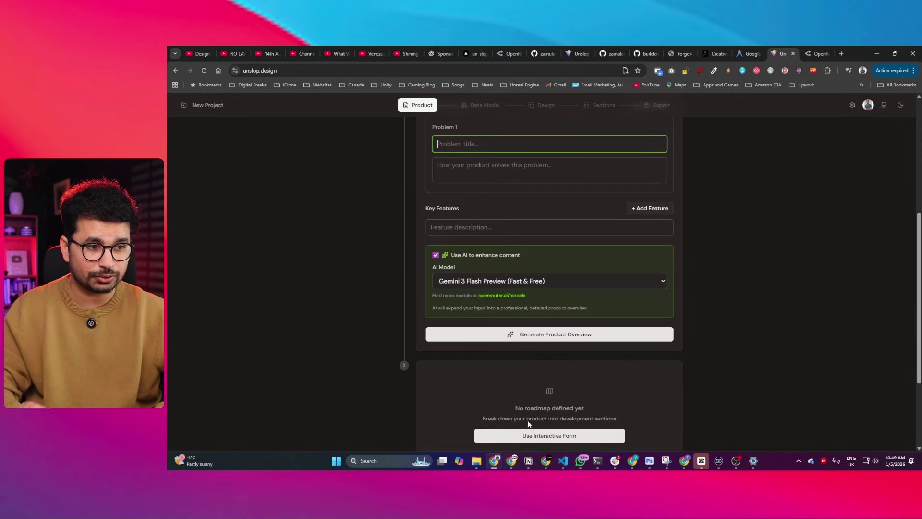
{"action": "left_click", "coordinate": [498, 281]}
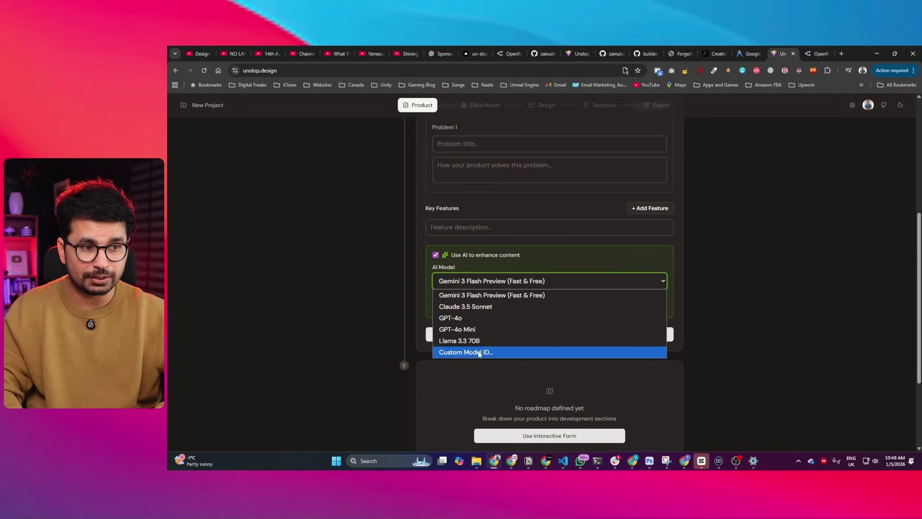
{"action": "scroll", "coordinate": [531, 274], "scroll_direction": "up", "scroll_amount": 5}
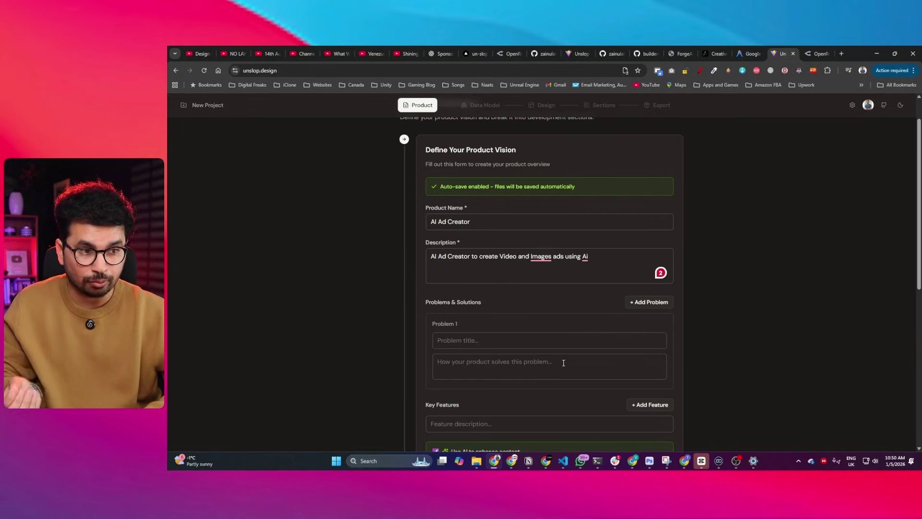
{"action": "scroll", "coordinate": [497, 347], "scroll_direction": "down", "scroll_amount": 2}
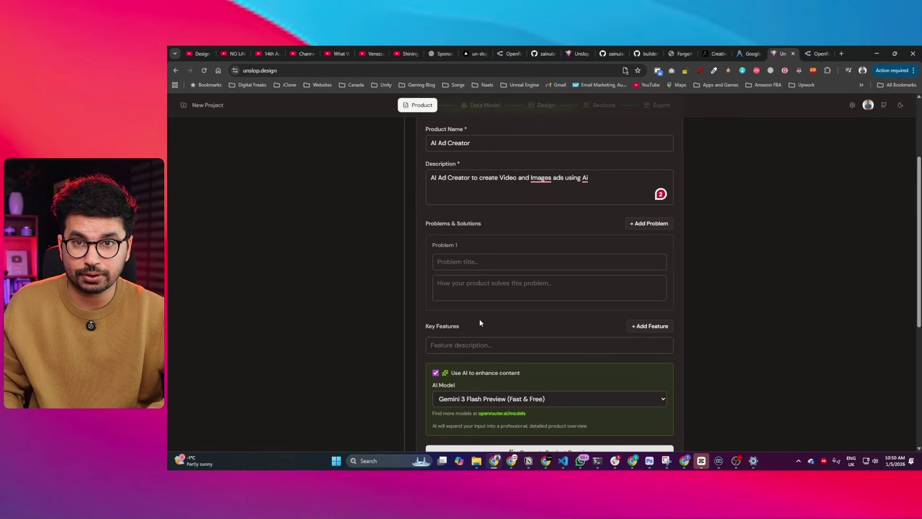
{"action": "scroll", "coordinate": [479, 318], "scroll_direction": "down", "scroll_amount": 4}
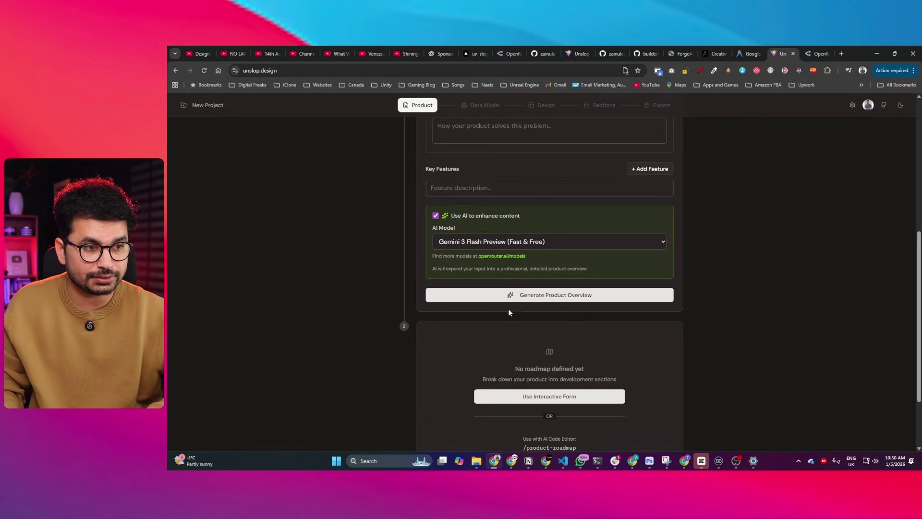
{"action": "left_click", "coordinate": [543, 300]}
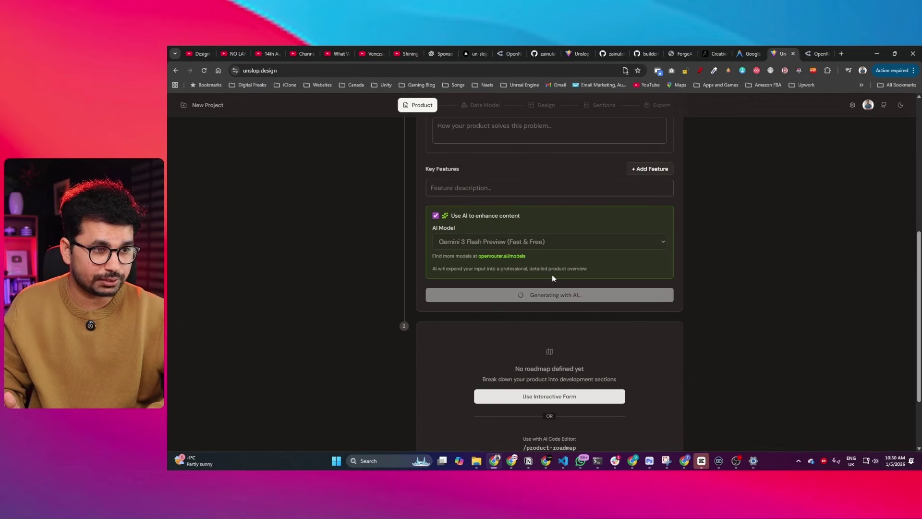
Look over the generated product overview and open the interactive form for the product roadmap.
{"action": "scroll", "coordinate": [440, 324], "scroll_direction": "up", "scroll_amount": 5}
{"action": "scroll", "coordinate": [440, 324], "scroll_direction": "down", "scroll_amount": 6}
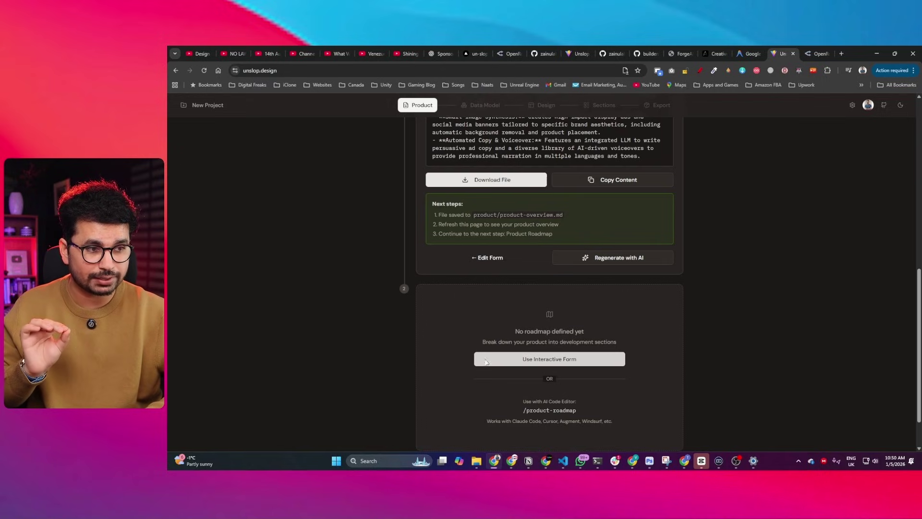
{"action": "scroll", "coordinate": [489, 355], "scroll_direction": "down", "scroll_amount": 2}
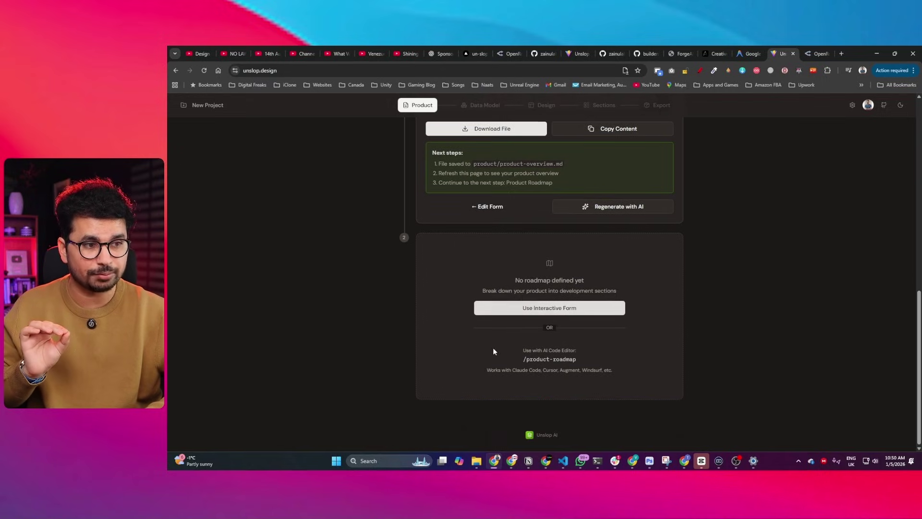
{"action": "left_click", "coordinate": [514, 309]}
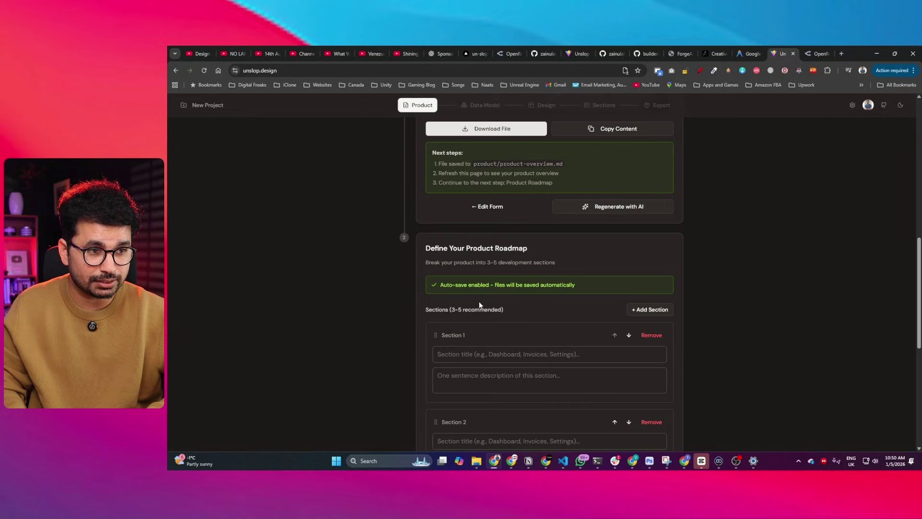
Title roadmap section 1 "Landing page" and describe it as "Create Landing page for the project".
{"action": "left_click", "coordinate": [467, 355]}
{"action": "scroll", "coordinate": [471, 343], "scroll_direction": "down", "scroll_amount": 2}
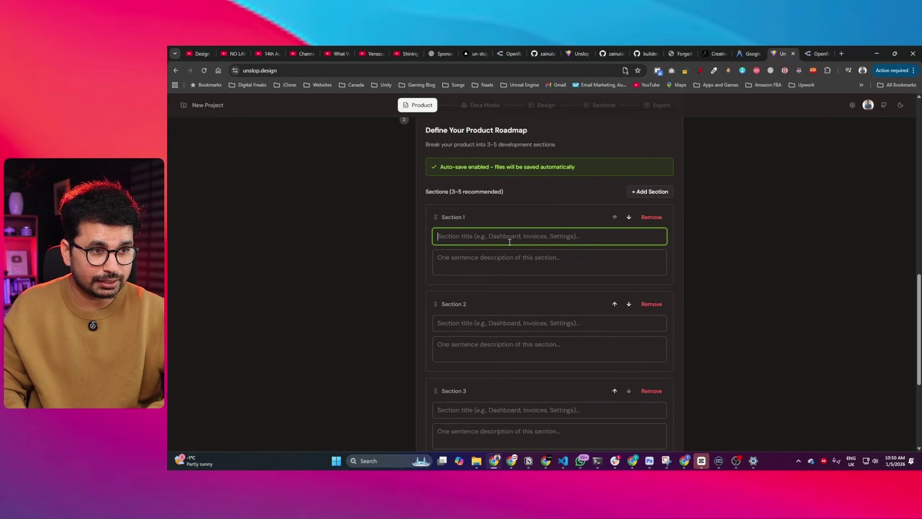
{"action": "type", "text": "La"}
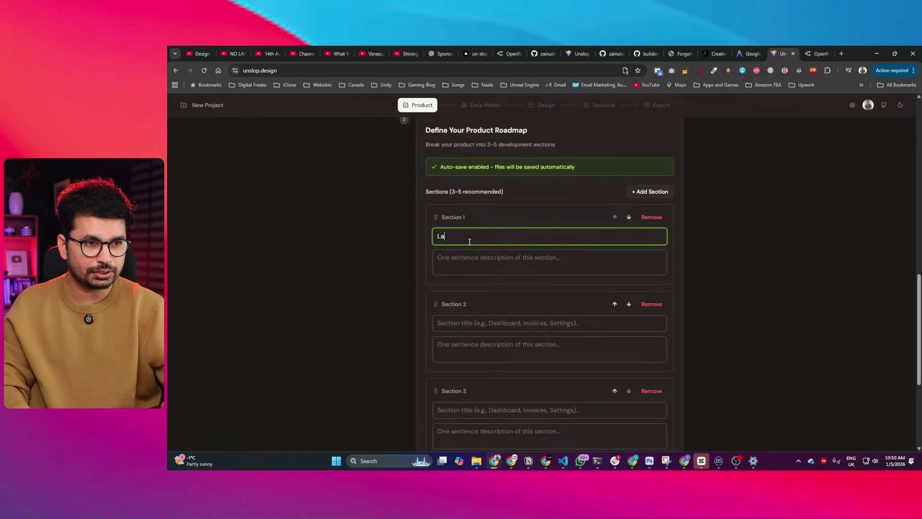
{"action": "type", "text": "nding page"}
{"action": "key", "text": "Tab"}
{"action": "type", "text": "Create"}
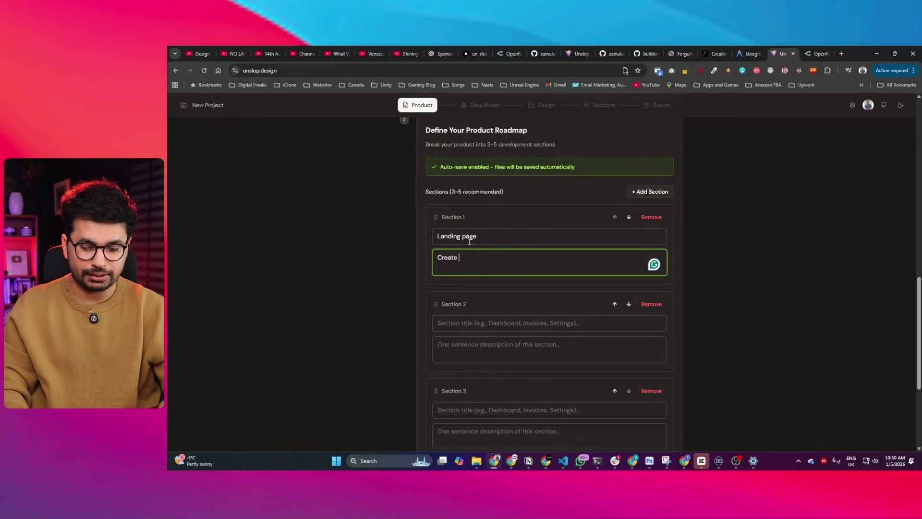
{"action": "type", "text": "Landi"}
{"action": "type", "text": "r the projec"}
{"action": "right_click", "coordinate": [469, 241]}
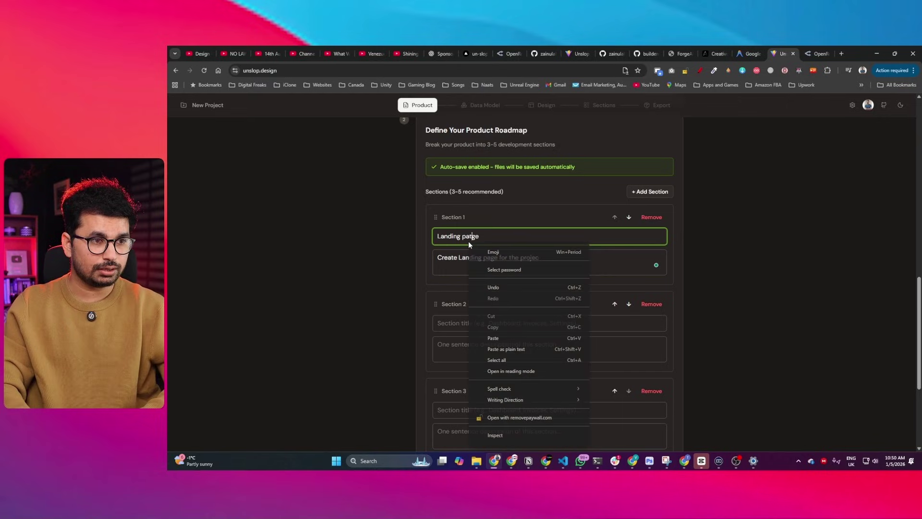
{"action": "key", "text": "Escape"}
{"action": "left_click", "coordinate": [606, 261]}
{"action": "type", "text": "t"}
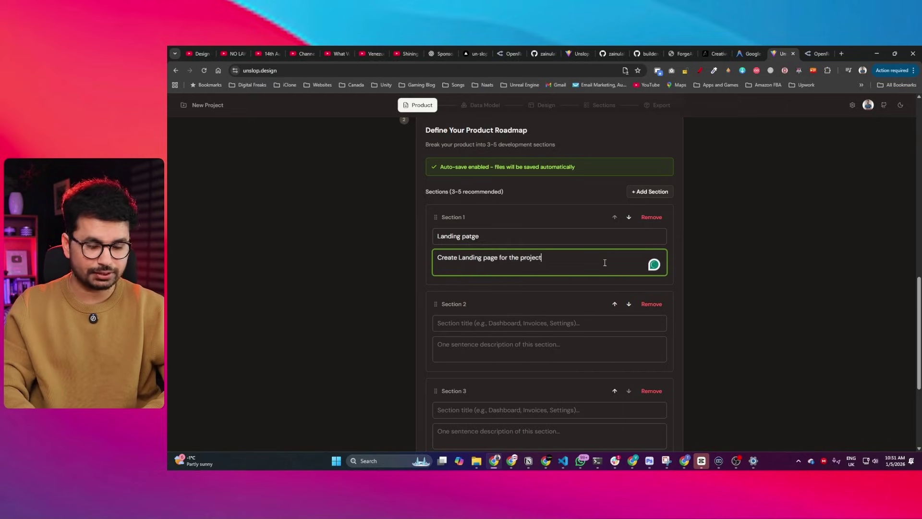
Add two more blank sections to the product roadmap, making five in total.
{"action": "left_click", "coordinate": [656, 201]}
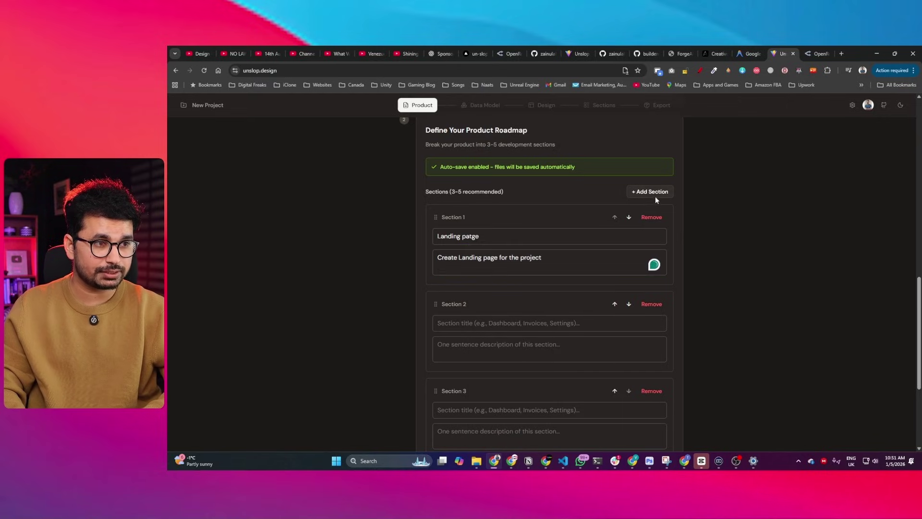
{"action": "scroll", "coordinate": [521, 297], "scroll_direction": "down", "scroll_amount": 3}
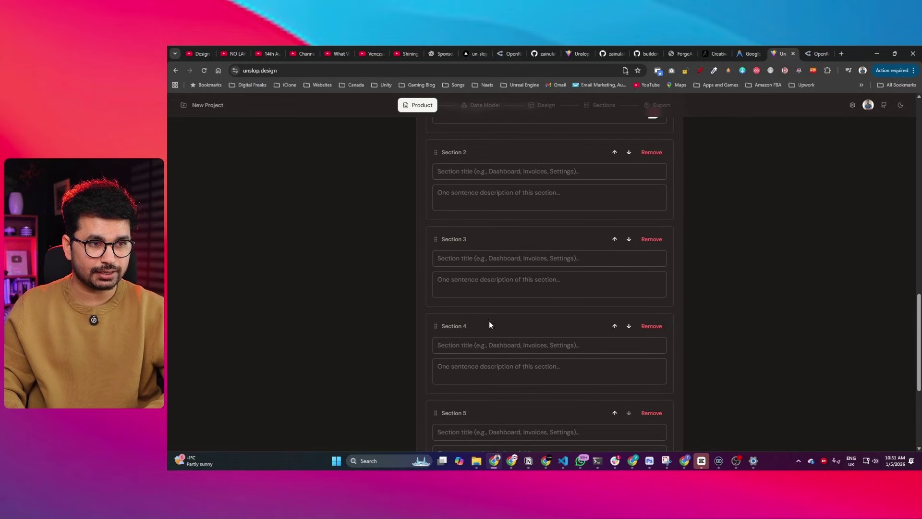
{"action": "scroll", "coordinate": [537, 317], "scroll_direction": "up", "scroll_amount": 1}
Title roadmap section 2 "AI Ad Generator" and describe it as "AI Ad Creation tool".
{"action": "key", "text": "Tab"}
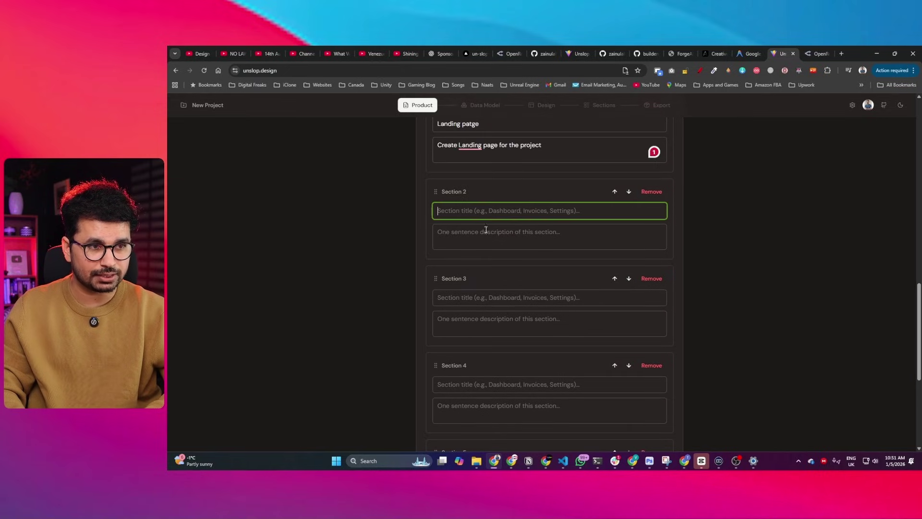
{"action": "type", "text": "AI A"}
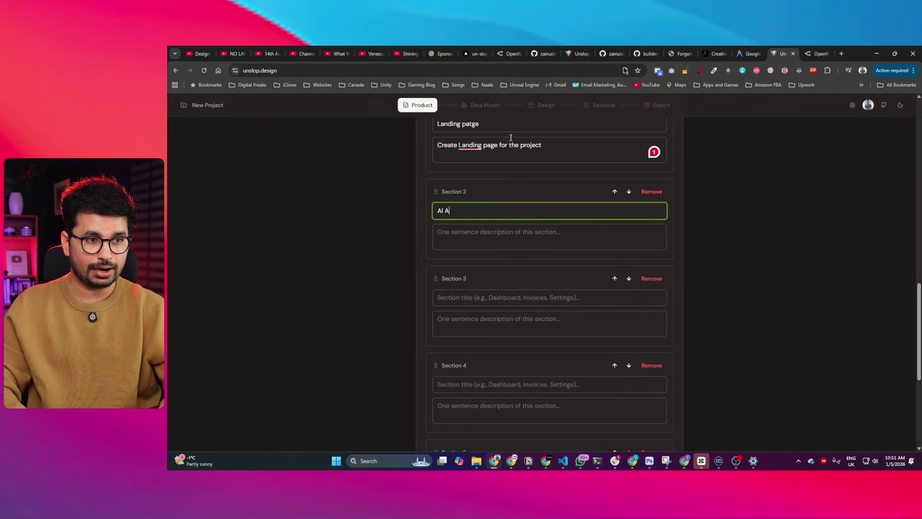
{"action": "type", "text": "d Genera"}
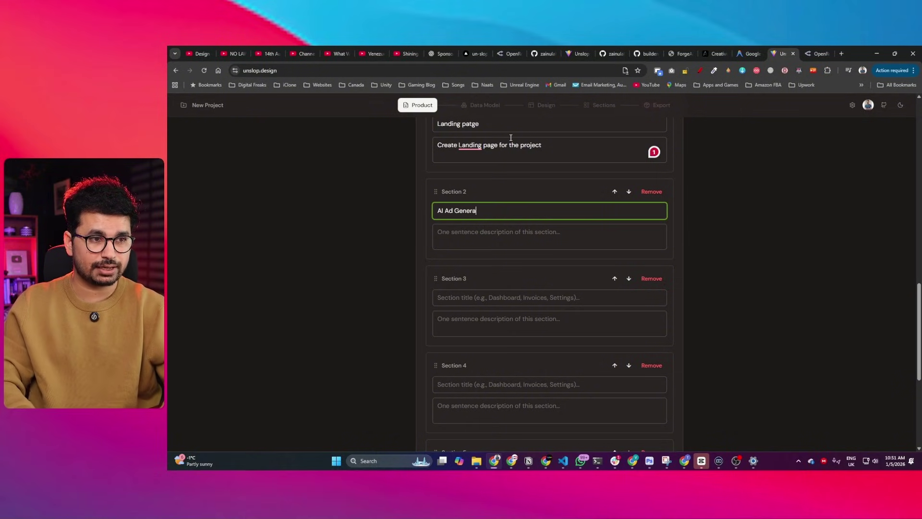
{"action": "type", "text": "tor"}
{"action": "key", "text": "Tab"}
{"action": "type", "text": "AI Ad Creation toool"}
{"action": "scroll", "coordinate": [535, 206], "scroll_direction": "up", "scroll_amount": 5}
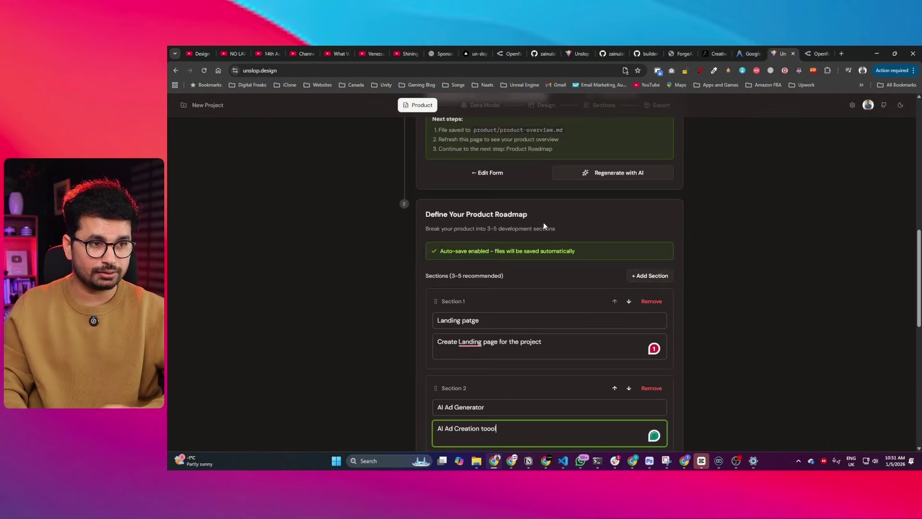
{"action": "scroll", "coordinate": [557, 254], "scroll_direction": "down", "scroll_amount": 2}
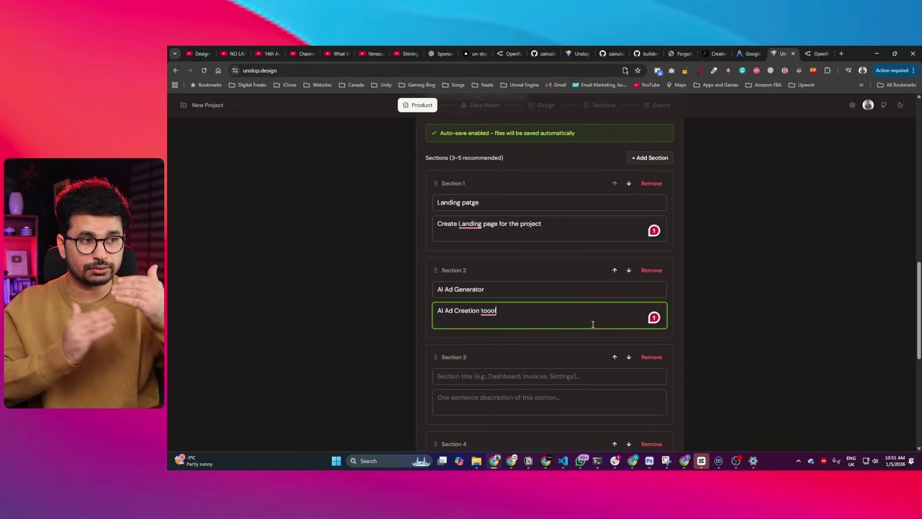
{"action": "left_click", "coordinate": [493, 307]}
{"action": "key", "text": "BackSpace"}
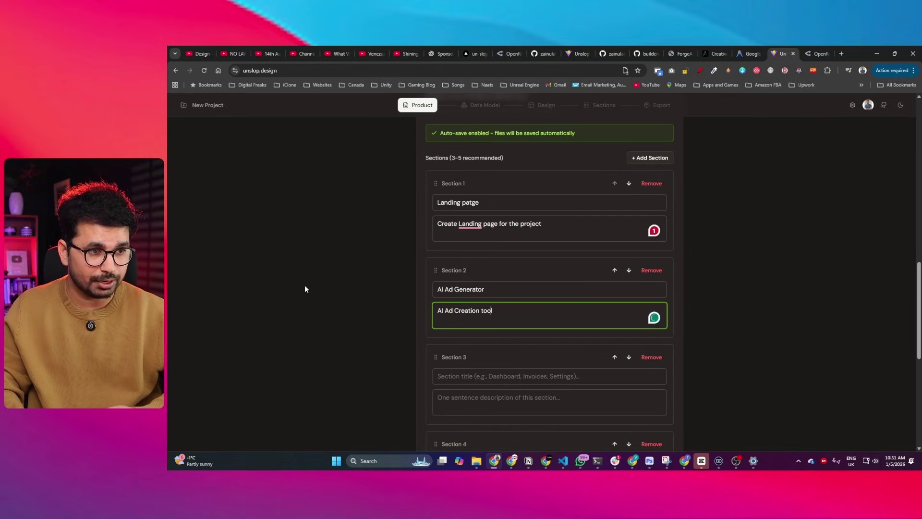
Generate the product roadmap with AI-enhanced descriptions using Gemini 3 Flash Preview, leaving sections 3 to 5 blank.
{"action": "left_click", "coordinate": [493, 331]}
{"action": "scroll", "coordinate": [493, 331], "scroll_direction": "down", "scroll_amount": 1}
{"action": "scroll", "coordinate": [492, 331], "scroll_direction": "down", "scroll_amount": 5}
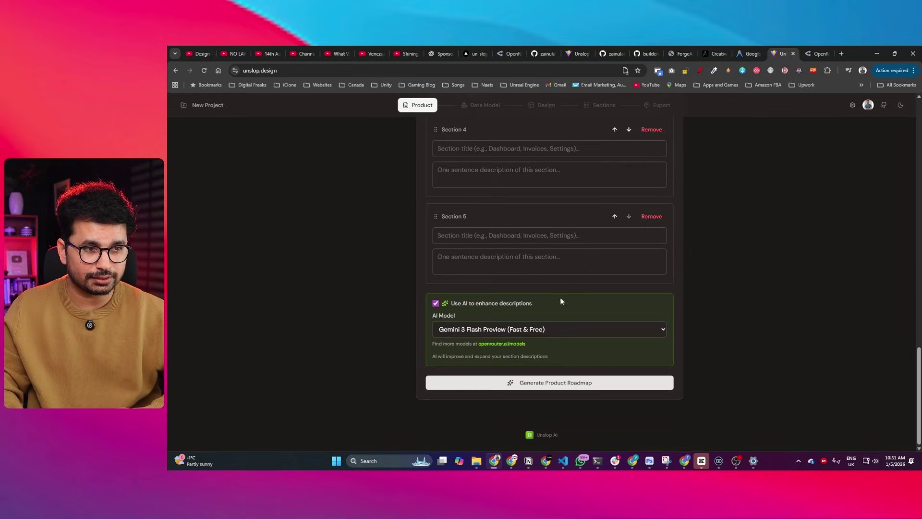
{"action": "left_click", "coordinate": [494, 382]}
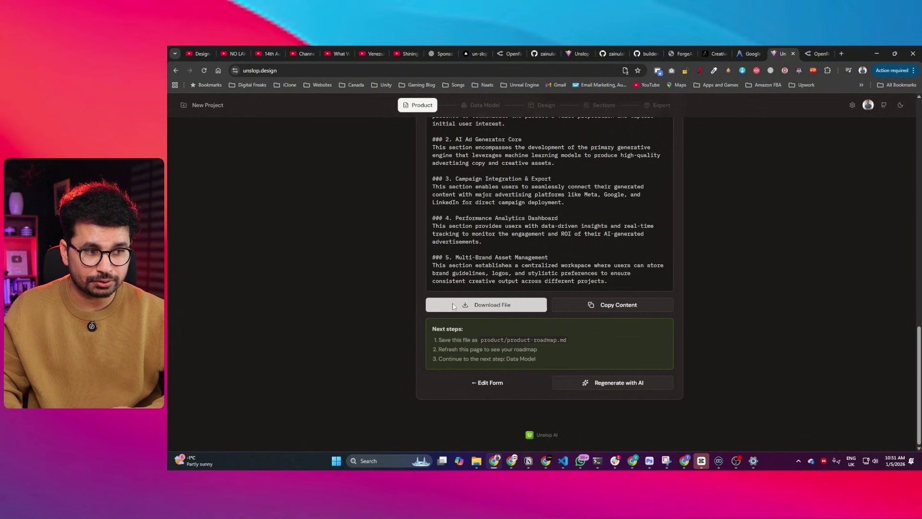
Review the generated product roadmap and overview, and move on to the Data Model stage.
{"action": "left_click", "coordinate": [454, 306]}
{"action": "scroll", "coordinate": [517, 257], "scroll_direction": "up", "scroll_amount": 3}
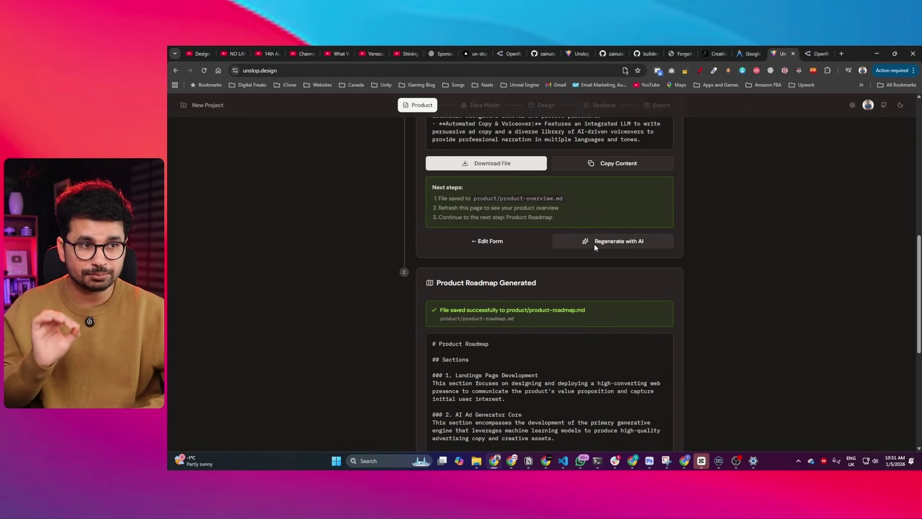
{"action": "scroll", "coordinate": [595, 248], "scroll_direction": "down", "scroll_amount": 6}
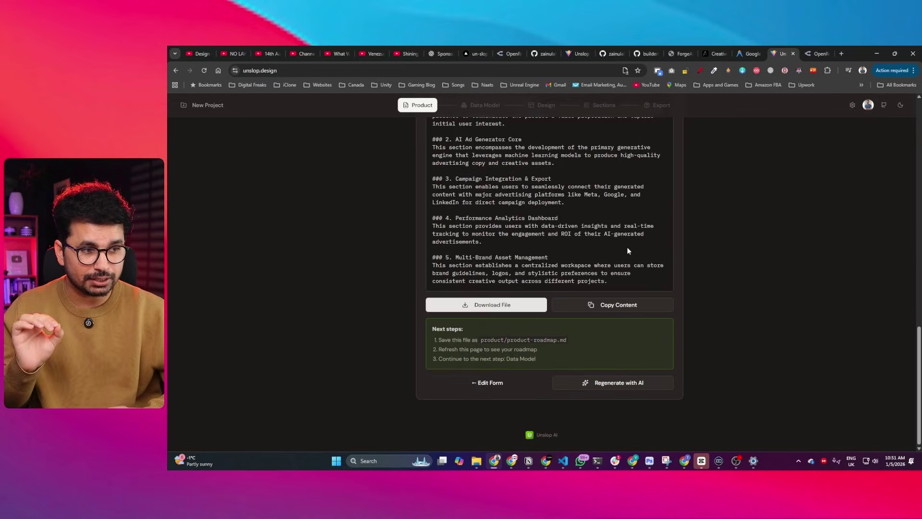
{"action": "scroll", "coordinate": [618, 249], "scroll_direction": "up", "scroll_amount": 15}
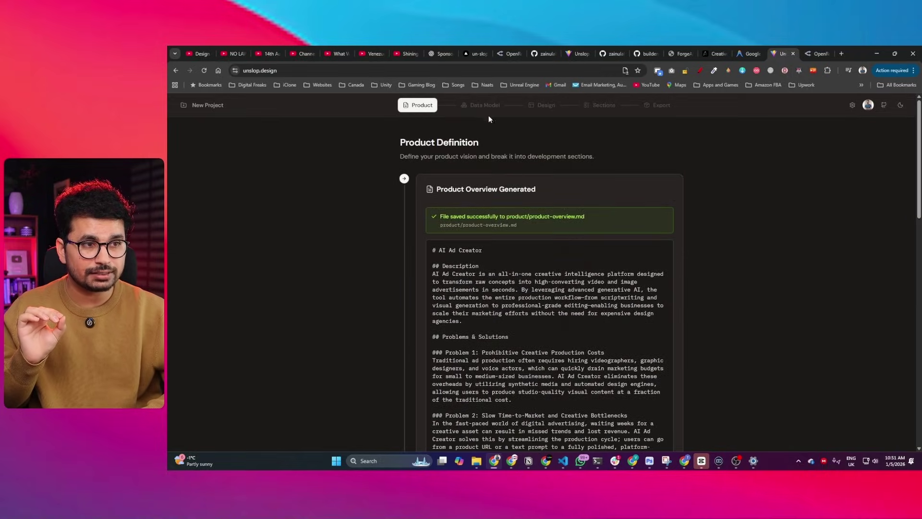
{"action": "left_click", "coordinate": [479, 105]}
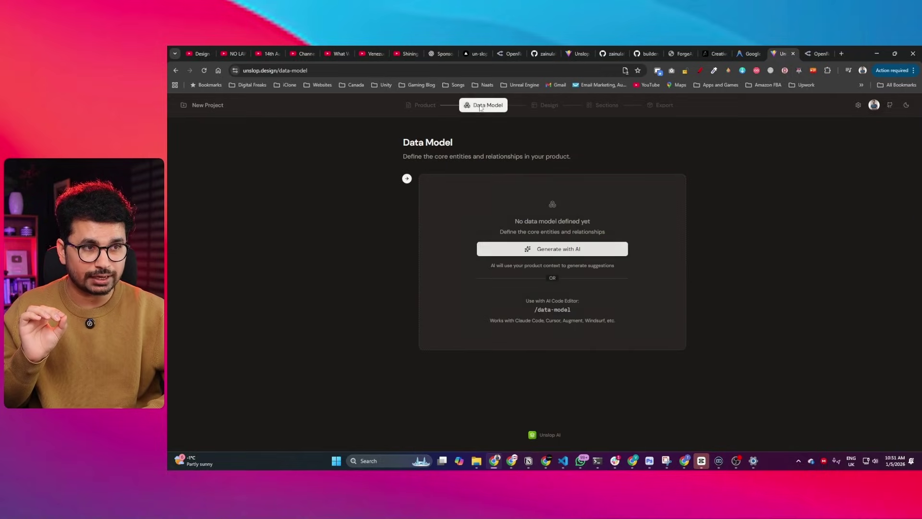
Generate the data model with AI using Gemini 3 Flash Preview, leaving the entity and relationship fields blank.
{"action": "left_click", "coordinate": [521, 249]}
{"action": "scroll", "coordinate": [544, 275], "scroll_direction": "down", "scroll_amount": 3}
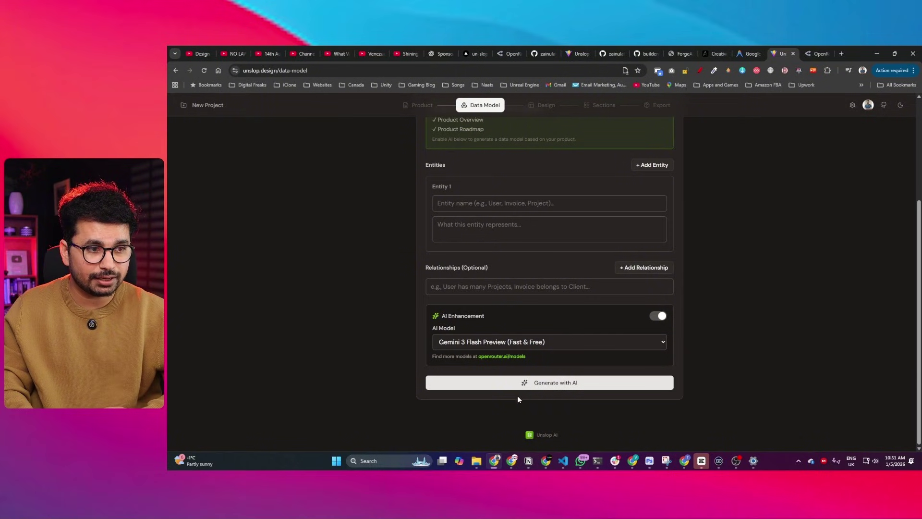
{"action": "left_click", "coordinate": [518, 383]}
{"action": "scroll", "coordinate": [537, 315], "scroll_direction": "up", "scroll_amount": 3}
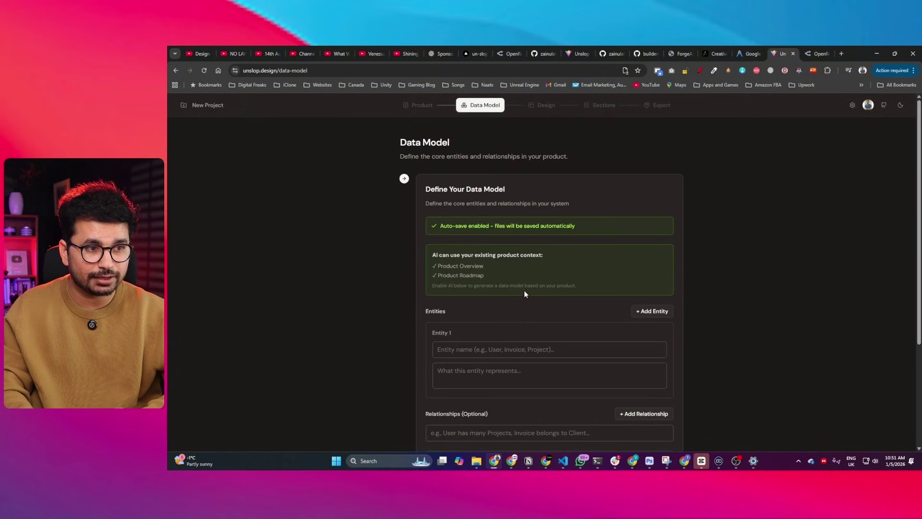
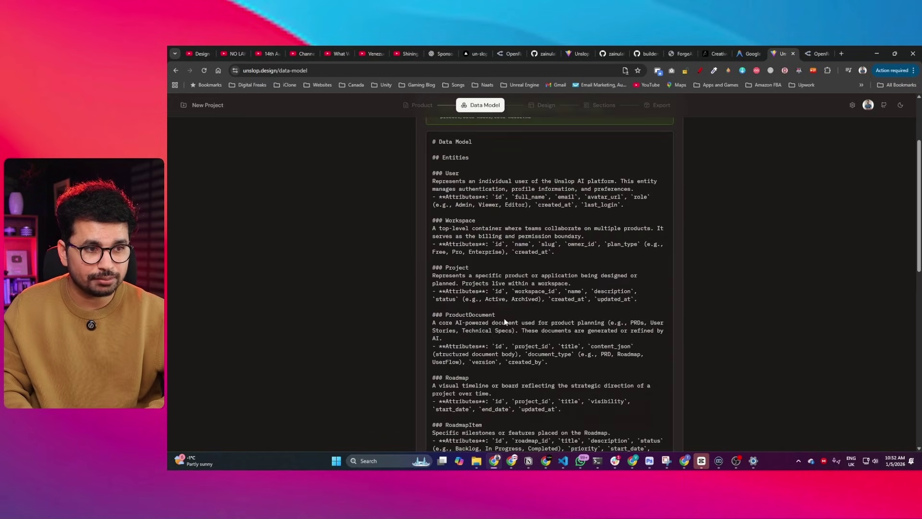
Review the entities and relationships of the generated data model, and move on to the Design stage.
{"action": "scroll", "coordinate": [512, 318], "scroll_direction": "down", "scroll_amount": 10}
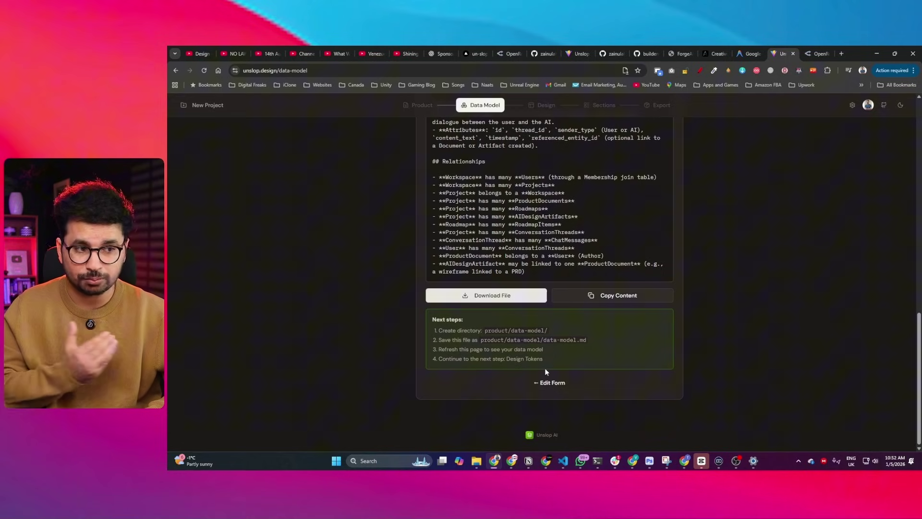
{"action": "scroll", "coordinate": [533, 355], "scroll_direction": "up", "scroll_amount": 4}
{"action": "scroll", "coordinate": [535, 356], "scroll_direction": "up", "scroll_amount": 6}
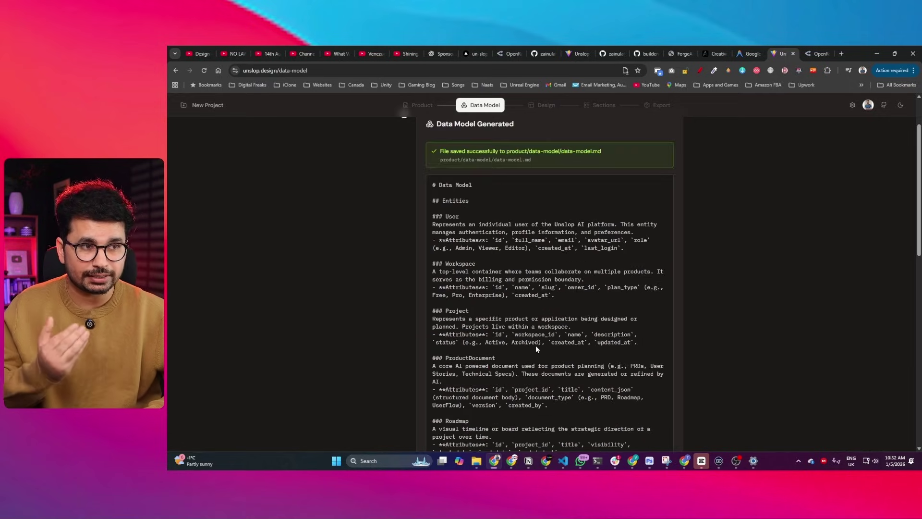
{"action": "left_click", "coordinate": [542, 105]}
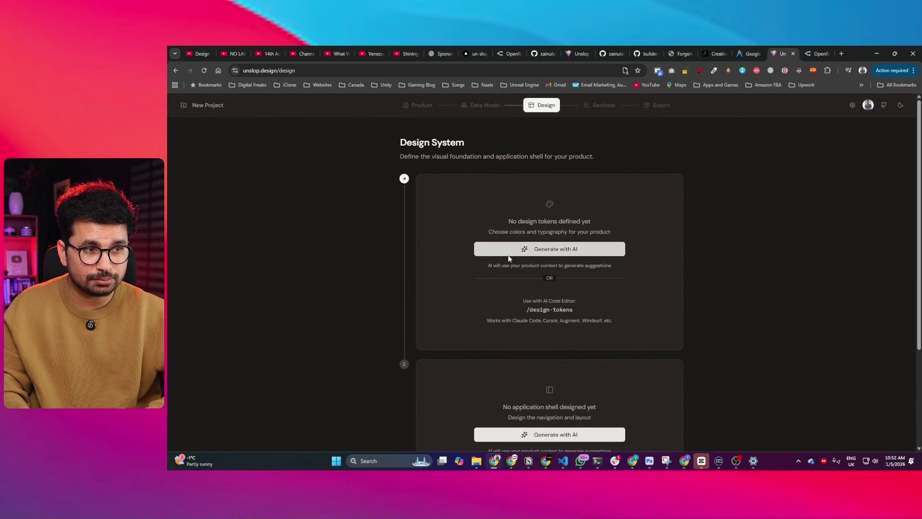
Open the form for generating the design tokens and look over its settings.
{"action": "left_click", "coordinate": [507, 250]}
{"action": "scroll", "coordinate": [526, 367], "scroll_direction": "down", "scroll_amount": 4}
{"action": "scroll", "coordinate": [526, 367], "scroll_direction": "down", "scroll_amount": 4}
{"action": "scroll", "coordinate": [480, 240], "scroll_direction": "up", "scroll_amount": 4}
Look through the primary, secondary and neutral color options for the design tokens.
{"action": "left_click", "coordinate": [470, 147]}
{"action": "left_click", "coordinate": [470, 148]}
{"action": "left_click", "coordinate": [470, 149]}
{"action": "left_click", "coordinate": [470, 149]}
{"action": "left_click", "coordinate": [462, 188]}
{"action": "left_click", "coordinate": [463, 188]}
{"action": "left_click", "coordinate": [449, 229]}
Look through the heading, body and mono font options for the design tokens.
{"action": "left_click", "coordinate": [447, 286]}
{"action": "left_click", "coordinate": [449, 287]}
{"action": "left_click", "coordinate": [449, 287]}
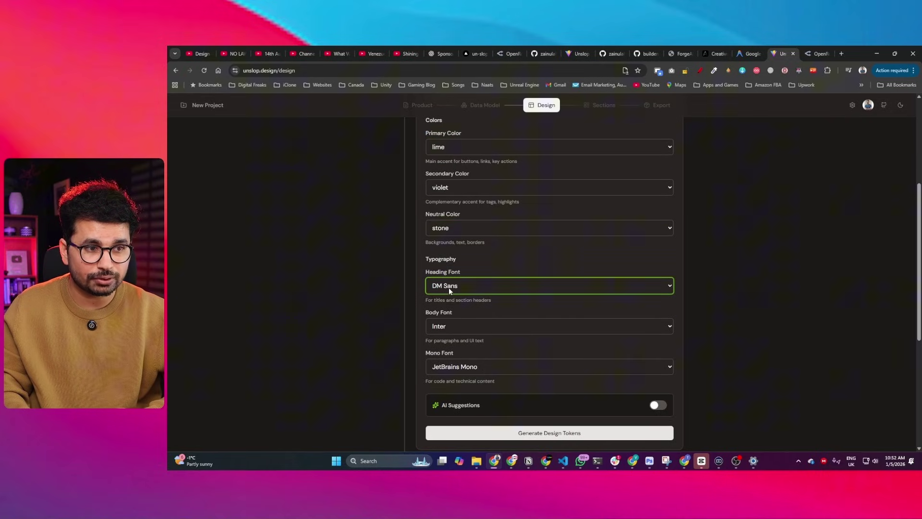
{"action": "left_click", "coordinate": [457, 327]}
{"action": "left_click", "coordinate": [457, 327]}
{"action": "left_click", "coordinate": [457, 367]}
{"action": "left_click", "coordinate": [457, 367]}
{"action": "left_click", "coordinate": [363, 338]}
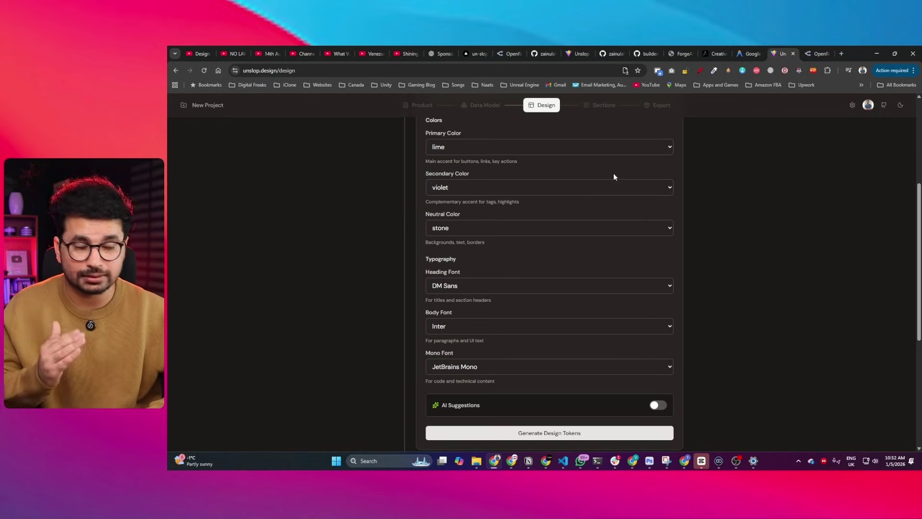
Enable AI suggestions and generate the design tokens.
{"action": "scroll", "coordinate": [619, 217], "scroll_direction": "down", "scroll_amount": 4}
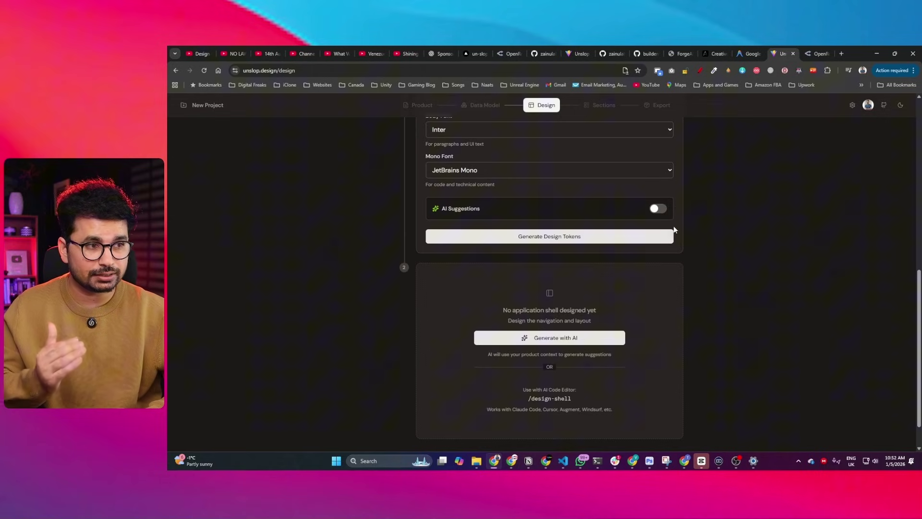
{"action": "left_click", "coordinate": [658, 208]}
{"action": "left_click", "coordinate": [571, 288]}
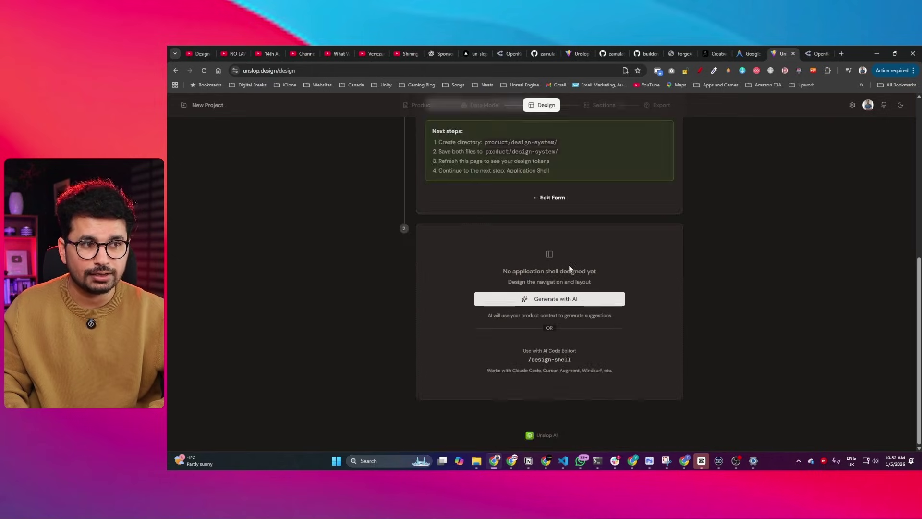
Review the generated color and typography tokens in colors.json and typography.json.
{"action": "scroll", "coordinate": [552, 278], "scroll_direction": "up", "scroll_amount": 6}
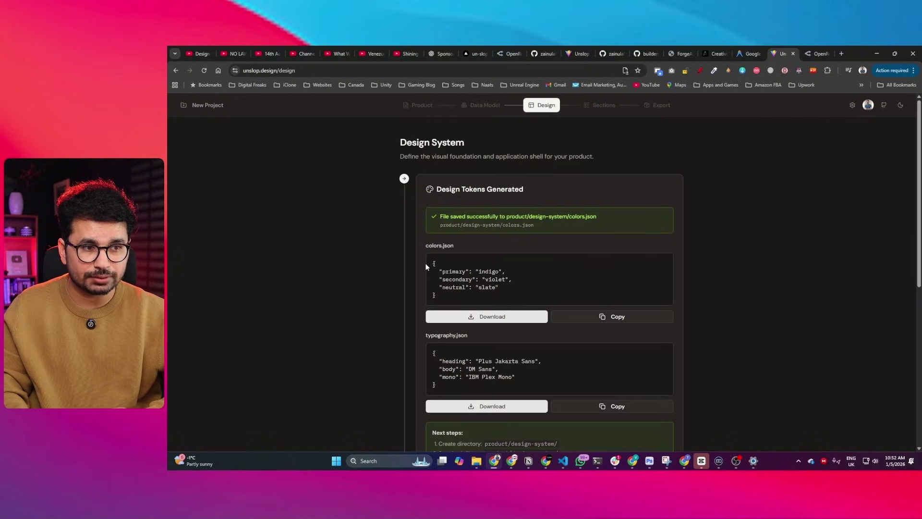
{"action": "left_click_drag", "start_coordinate": [425, 256], "coordinate": [445, 295]}
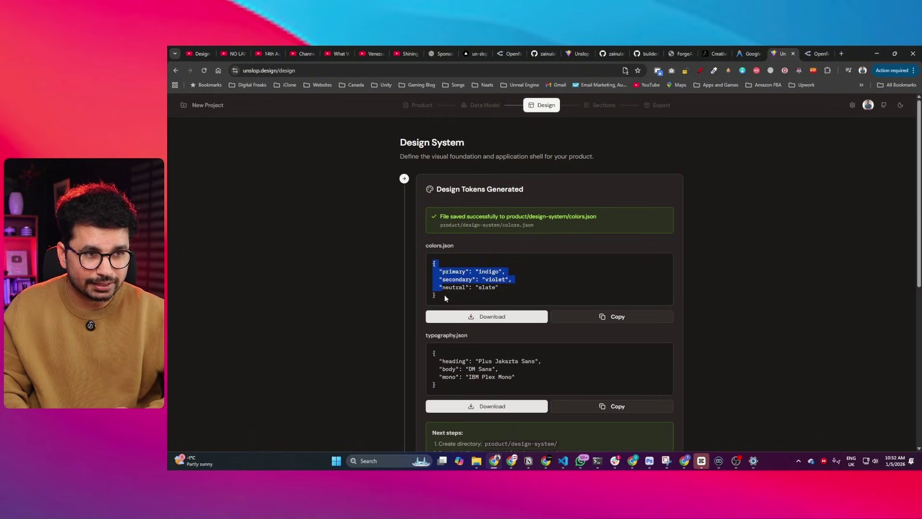
{"action": "left_click", "coordinate": [427, 242]}
{"action": "scroll", "coordinate": [486, 385], "scroll_direction": "down", "scroll_amount": 3}
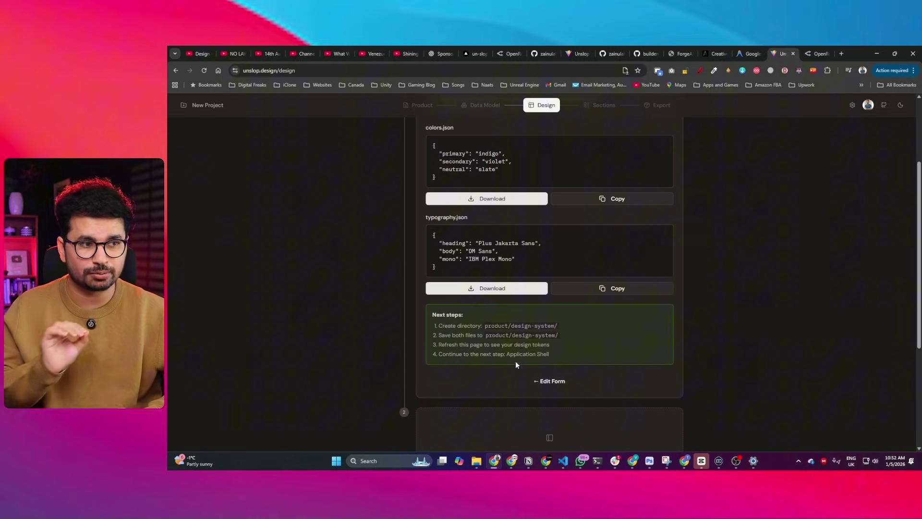
Generate the application shell with AI, using the Sidebar Navigation layout and Gemini 3 Flash Preview.
{"action": "scroll", "coordinate": [516, 366], "scroll_direction": "down", "scroll_amount": 4}
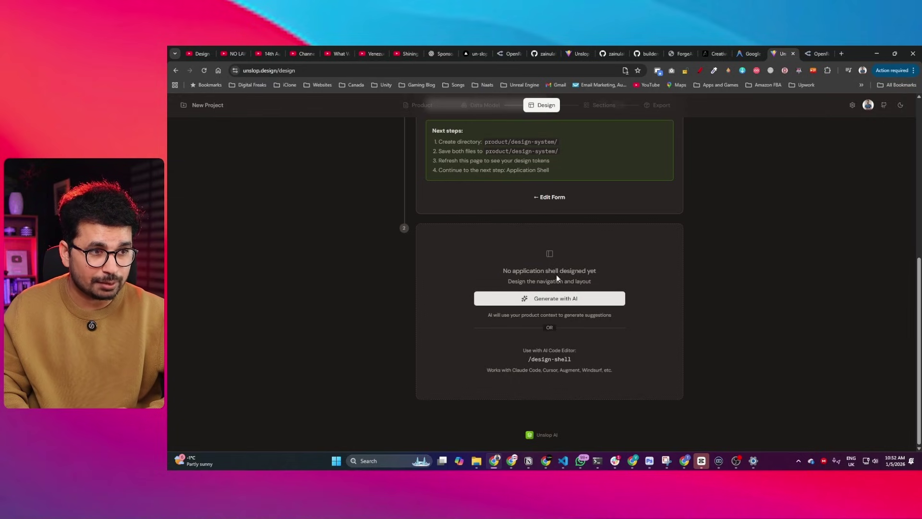
{"action": "left_click", "coordinate": [559, 302]}
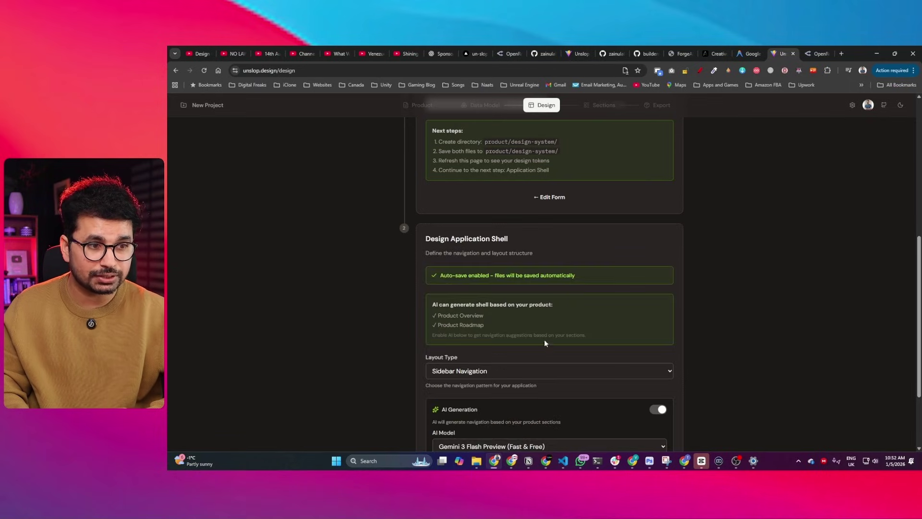
{"action": "scroll", "coordinate": [595, 304], "scroll_direction": "down", "scroll_amount": 2}
{"action": "left_click", "coordinate": [582, 381]}
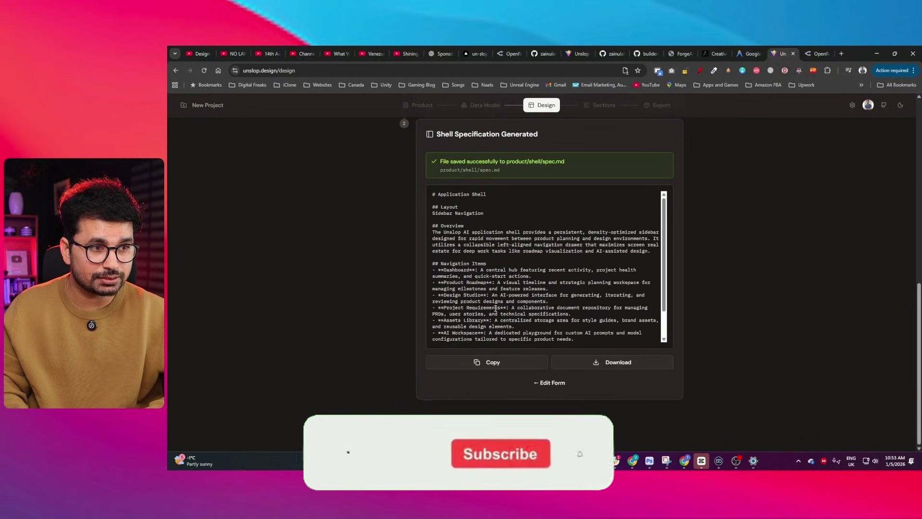
Move on to the Sections stage and open its product roadmap form.
{"action": "scroll", "coordinate": [556, 304], "scroll_direction": "up", "scroll_amount": 5}
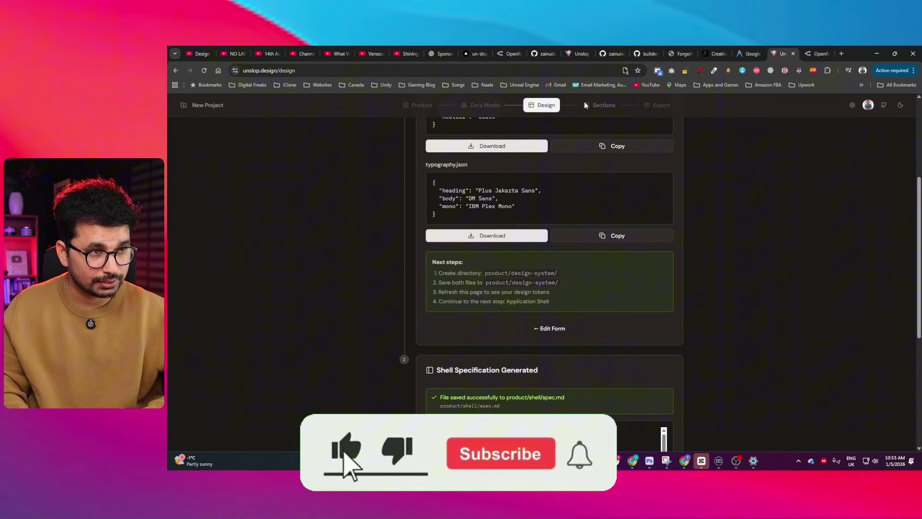
{"action": "left_click", "coordinate": [604, 105]}
{"action": "left_click", "coordinate": [509, 253]}
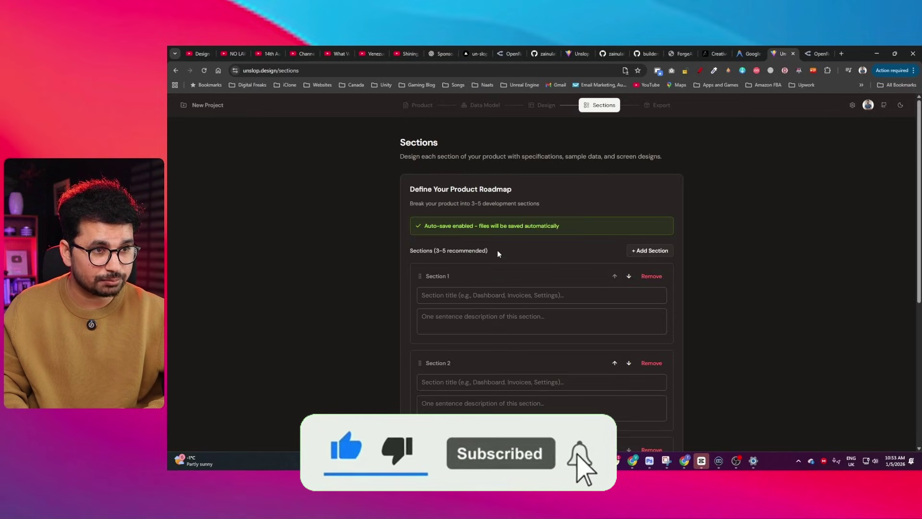
{"action": "scroll", "coordinate": [561, 303], "scroll_direction": "down", "scroll_amount": 1}
{"action": "scroll", "coordinate": [539, 351], "scroll_direction": "down", "scroll_amount": 5}
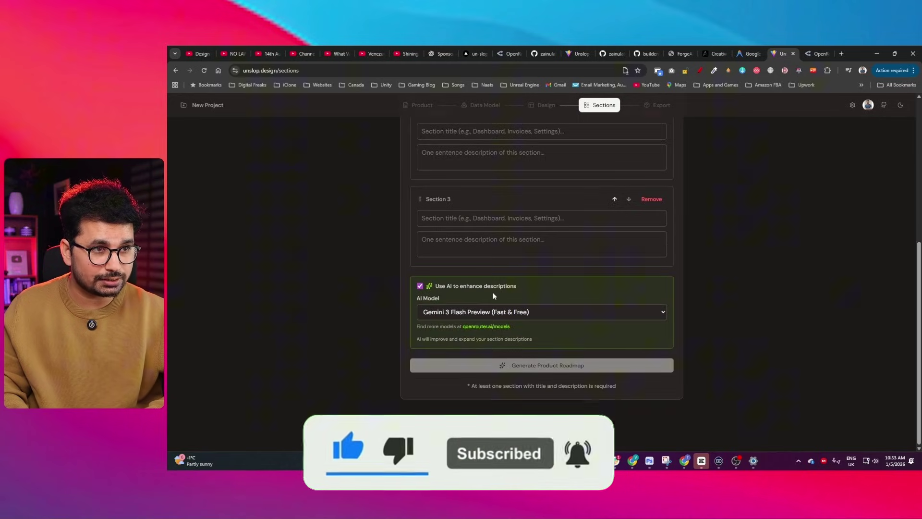
{"action": "scroll", "coordinate": [477, 257], "scroll_direction": "up", "scroll_amount": 3}
Title section 1 "Dashboard" and describe it as "Ai Ad creator Dashboard".
{"action": "left_click", "coordinate": [439, 203]}
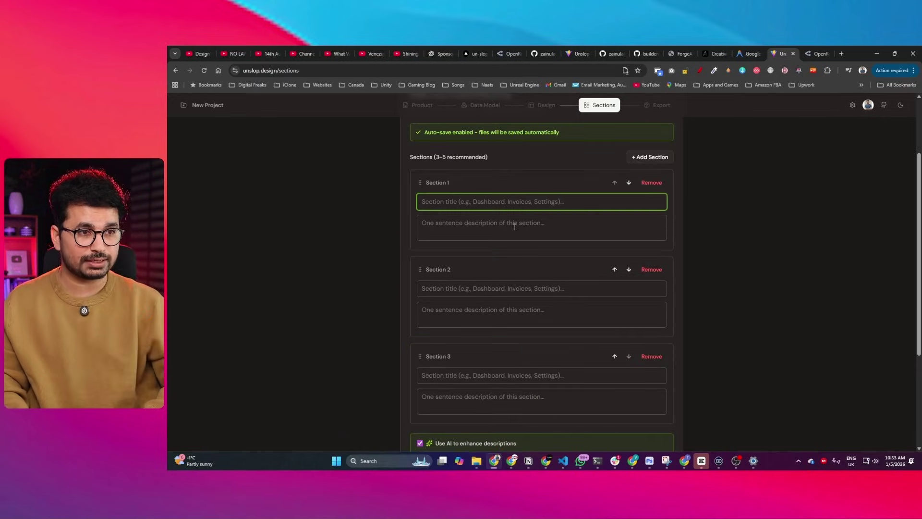
{"action": "type", "text": "Dashboard"}
{"action": "key", "text": "Tab"}
{"action": "type", "text": "Ai Cd creator D"}
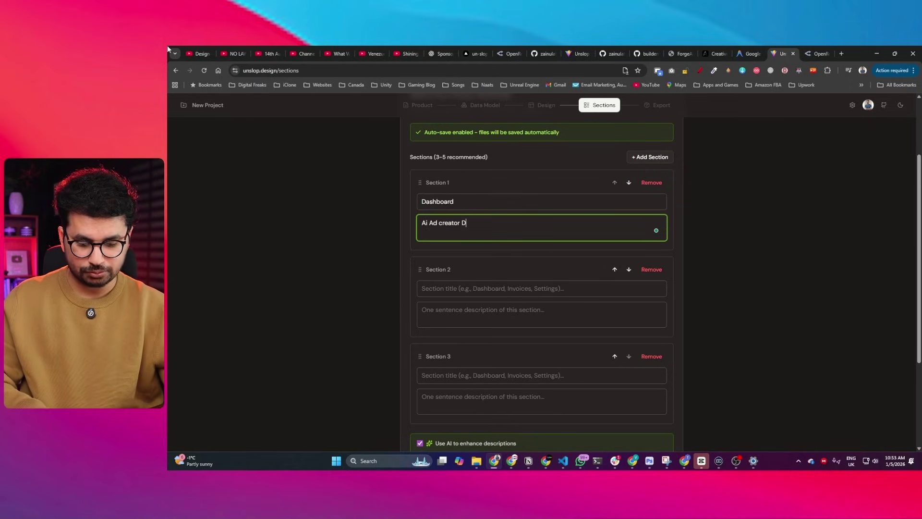
{"action": "type", "text": "ashboard"}
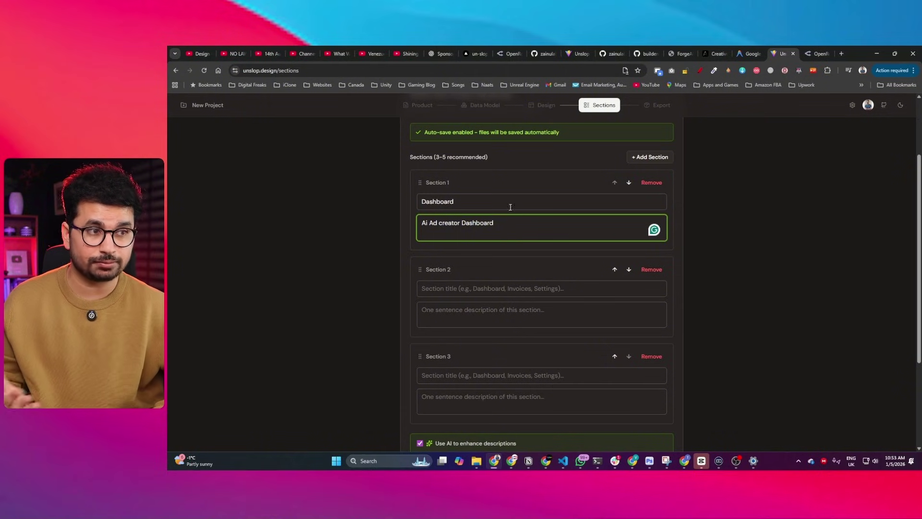
Generate the roadmap from the Sections stage with AI-enhanced descriptions using Gemini 3 Flash Preview, leaving sections 2 and 3 blank.
{"action": "scroll", "coordinate": [513, 214], "scroll_direction": "down", "scroll_amount": 2}
{"action": "scroll", "coordinate": [598, 221], "scroll_direction": "up", "scroll_amount": 4}
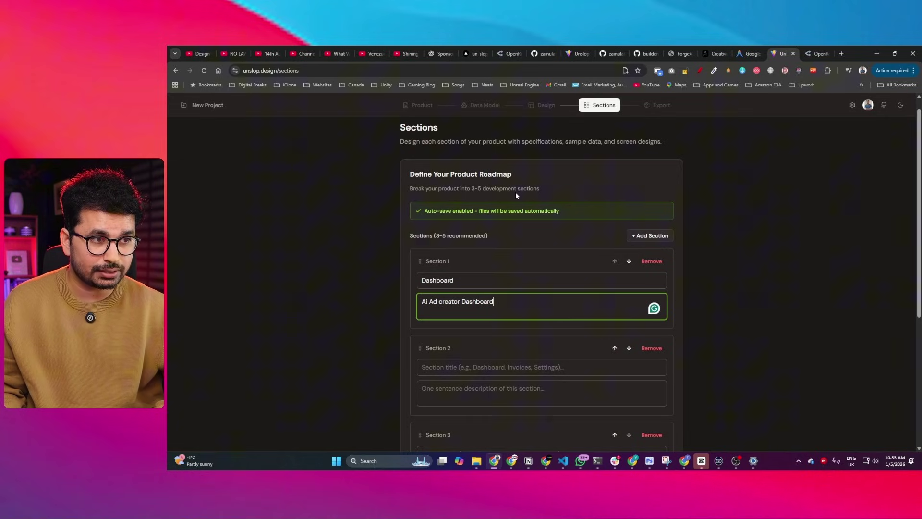
{"action": "scroll", "coordinate": [523, 232], "scroll_direction": "down", "scroll_amount": 5}
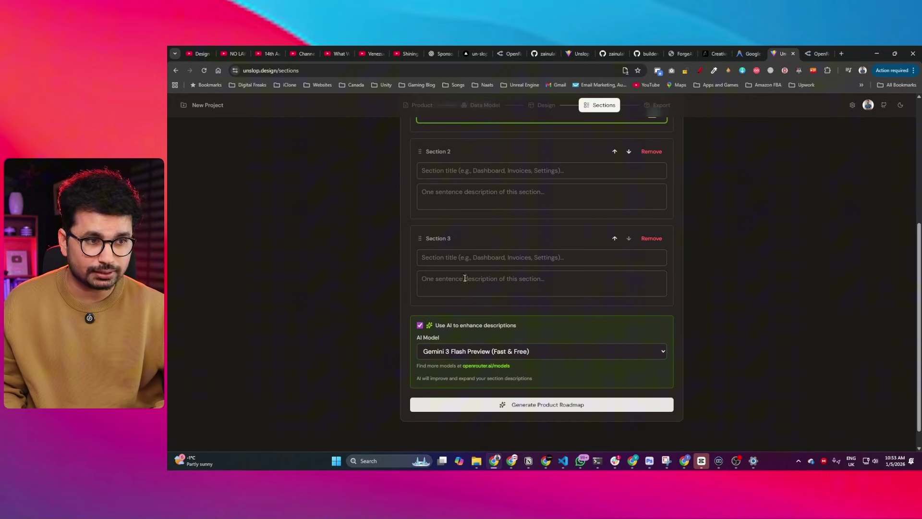
{"action": "left_click", "coordinate": [491, 406]}
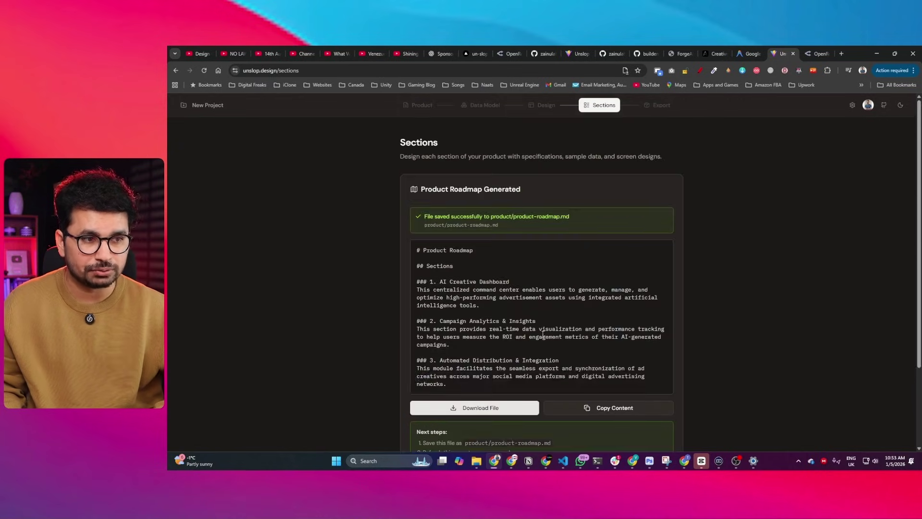
Review the newly generated product roadmap and move on to the Export stage.
{"action": "scroll", "coordinate": [542, 336], "scroll_direction": "down", "scroll_amount": 2}
{"action": "scroll", "coordinate": [597, 343], "scroll_direction": "up", "scroll_amount": 2}
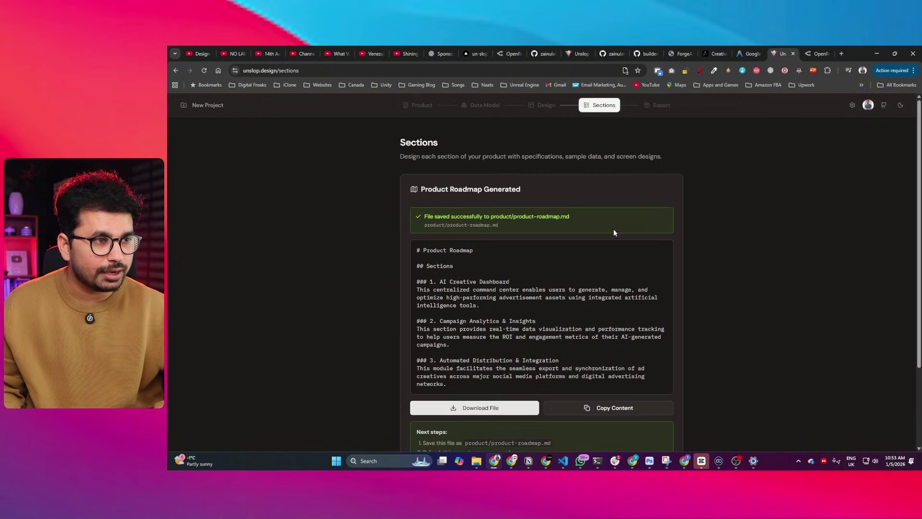
{"action": "left_click", "coordinate": [662, 105]}
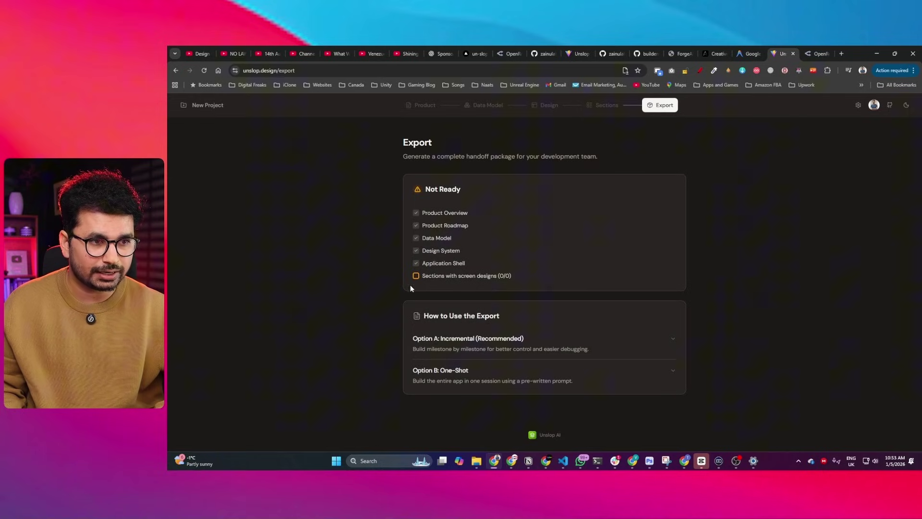
Examine the export readiness checklist and expand the instructions for Option A: Incremental and Option B: One-Shot.
{"action": "left_click_drag", "start_coordinate": [423, 275], "coordinate": [497, 277]}
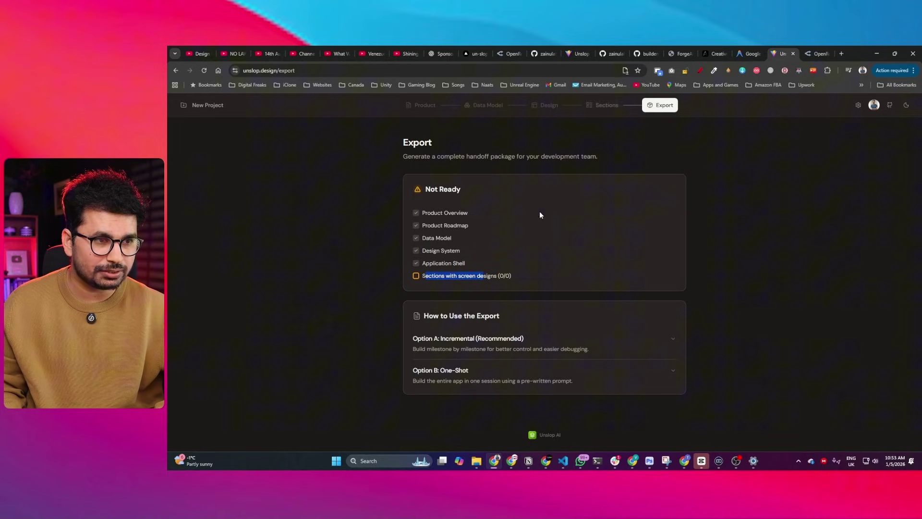
{"action": "left_click", "coordinate": [643, 338]}
{"action": "scroll", "coordinate": [641, 359], "scroll_direction": "down", "scroll_amount": 2}
{"action": "left_click", "coordinate": [641, 373]}
{"action": "scroll", "coordinate": [542, 335], "scroll_direction": "up", "scroll_amount": 2}
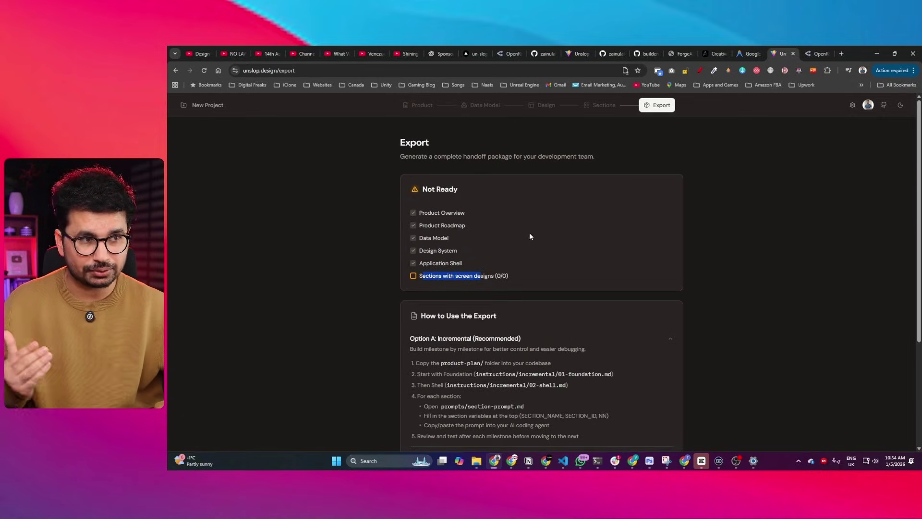
{"action": "scroll", "coordinate": [528, 220], "scroll_direction": "down", "scroll_amount": 3}
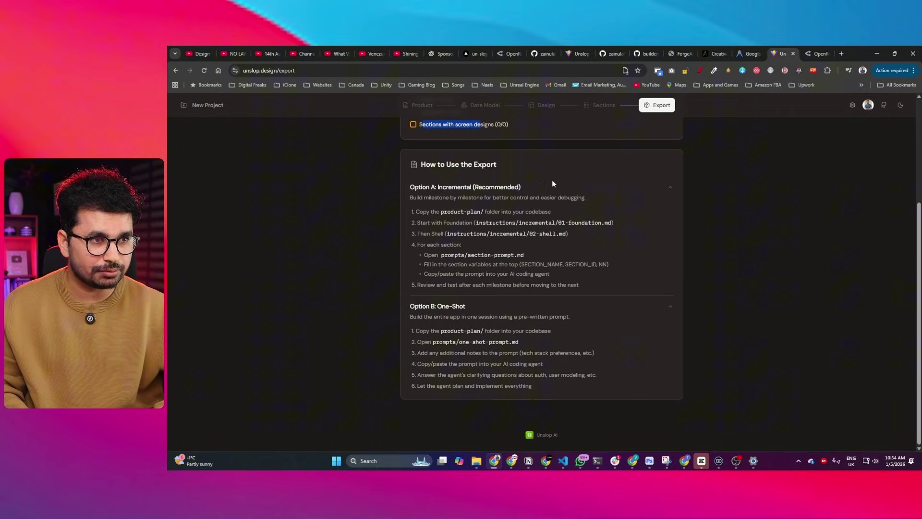
{"action": "scroll", "coordinate": [404, 214], "scroll_direction": "up", "scroll_amount": 2}
{"action": "left_click", "coordinate": [503, 203]}
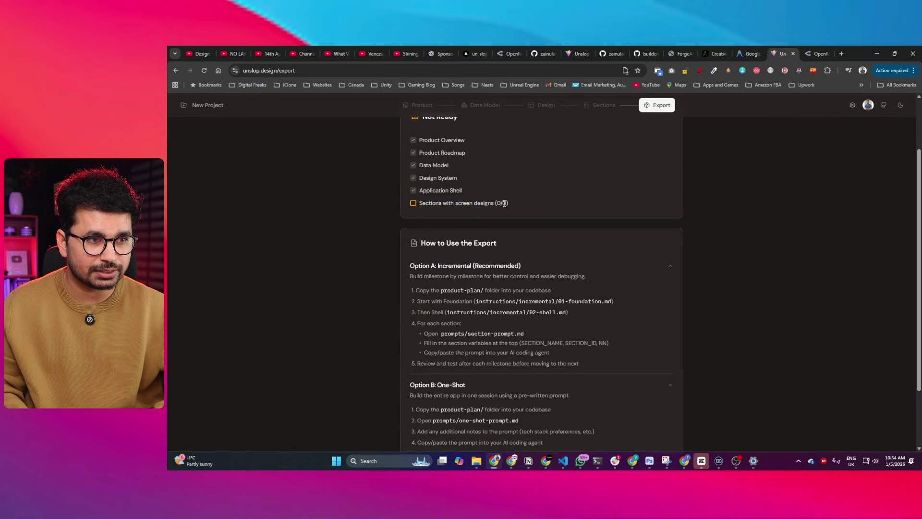
Switch to File Explorer and browse the saved product folder inside Test4, opening its data-model subfolder.
{"action": "left_click", "coordinate": [476, 461]}
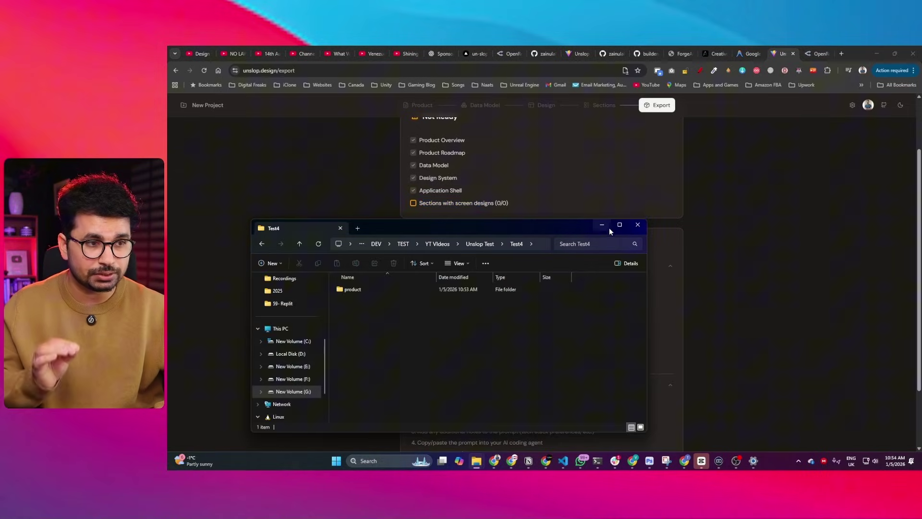
{"action": "left_click", "coordinate": [621, 224]}
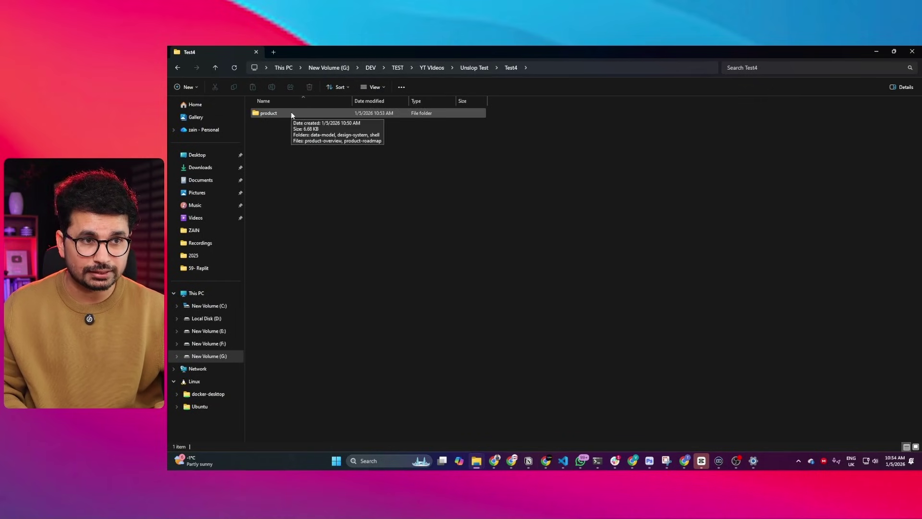
{"action": "double_click", "coordinate": [265, 115]}
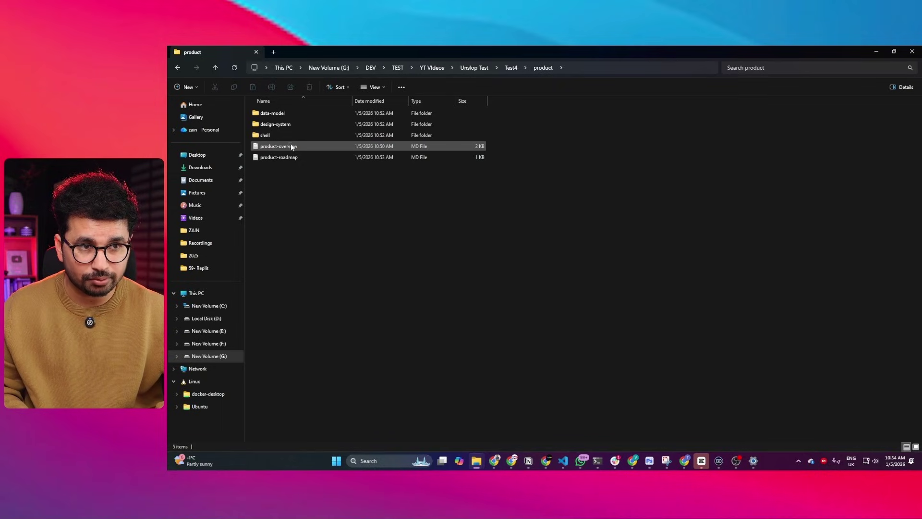
{"action": "double_click", "coordinate": [280, 113]}
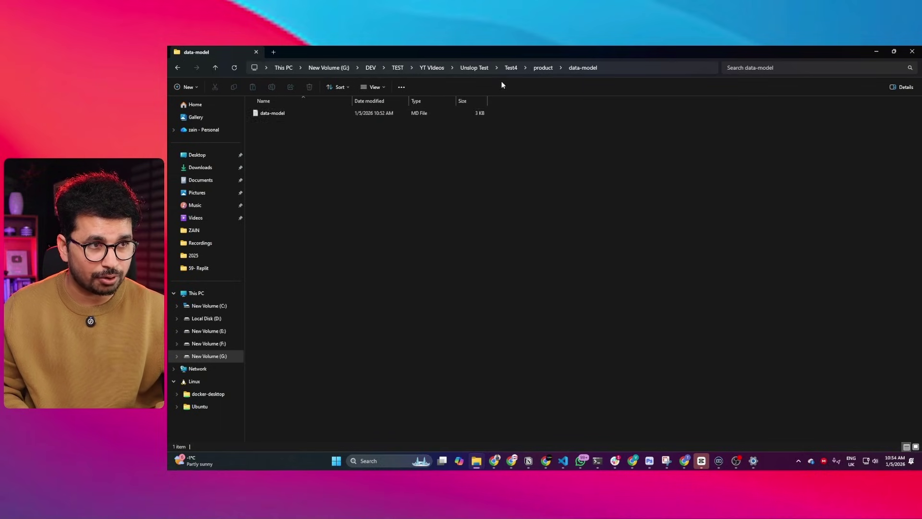
Browse the design-system and shell subfolders and the overview and roadmap files in the product folder, ending back in Test4.
{"action": "left_click", "coordinate": [543, 67]}
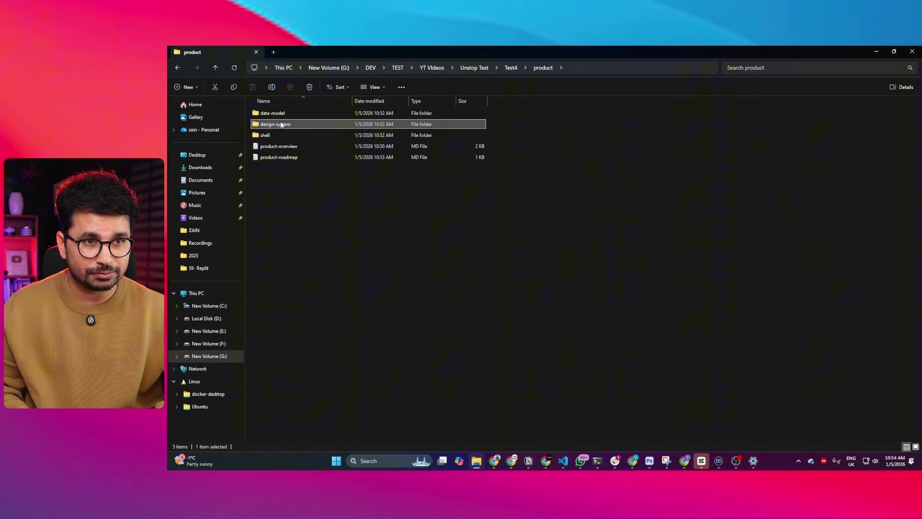
{"action": "double_click", "coordinate": [284, 124]}
{"action": "left_click", "coordinate": [281, 113]}
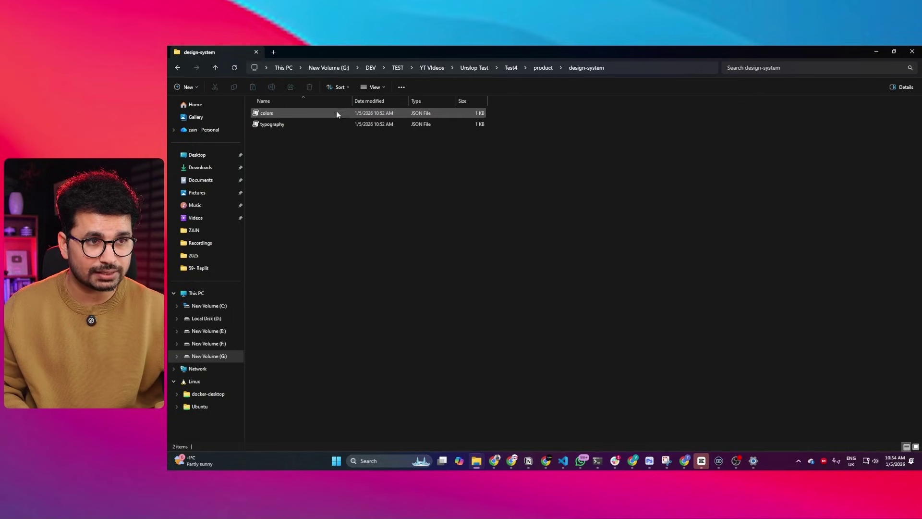
{"action": "key", "text": "alt+Left"}
{"action": "left_click", "coordinate": [284, 135]}
{"action": "double_click", "coordinate": [283, 135]}
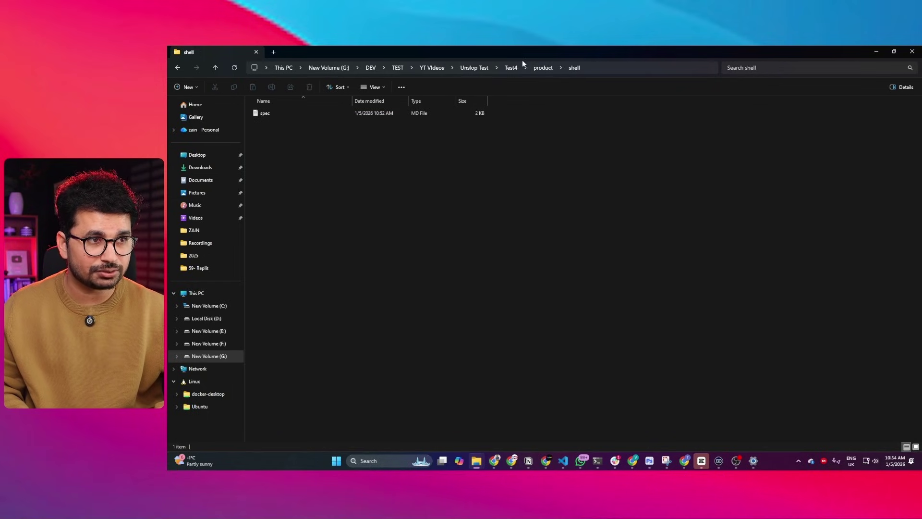
{"action": "left_click", "coordinate": [538, 69]}
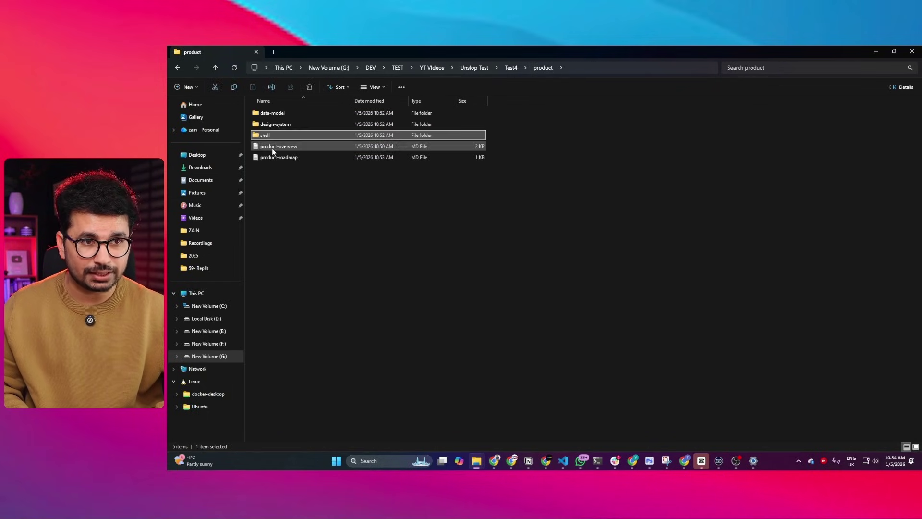
{"action": "left_click", "coordinate": [272, 148]}
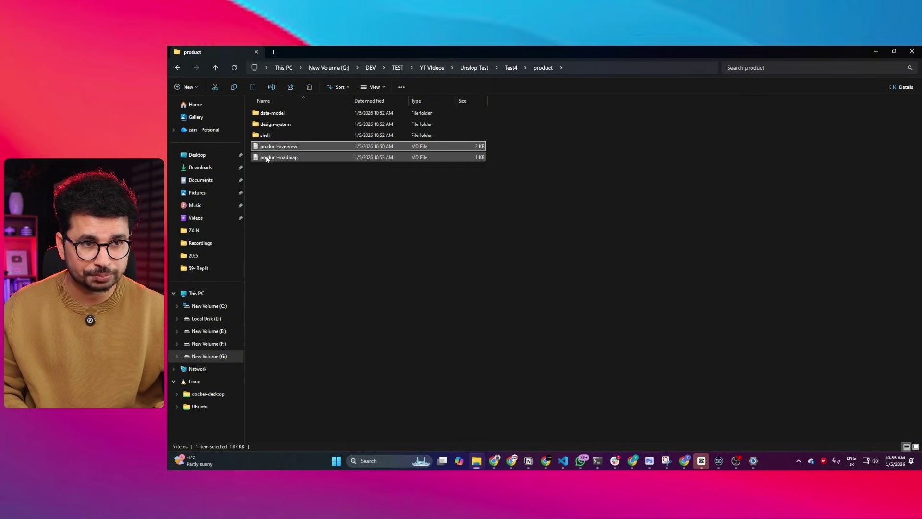
{"action": "left_click", "coordinate": [295, 157]}
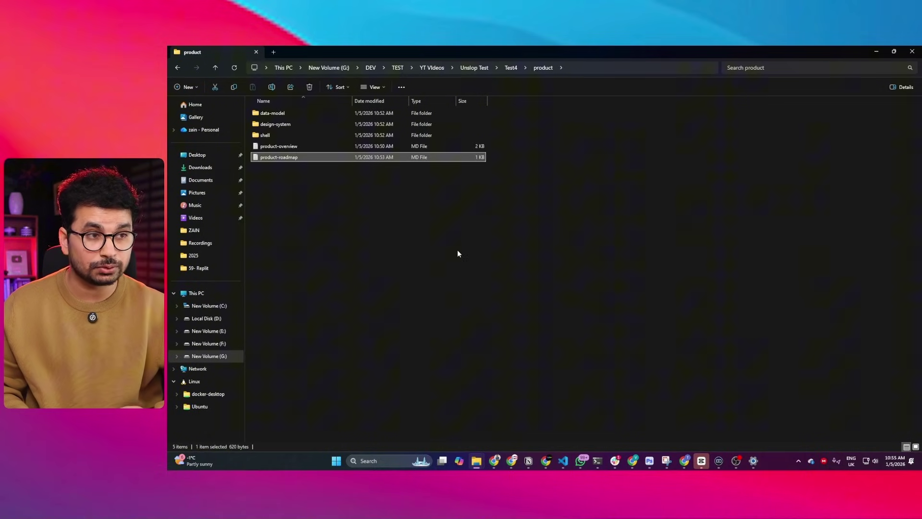
{"action": "left_click", "coordinate": [512, 68]}
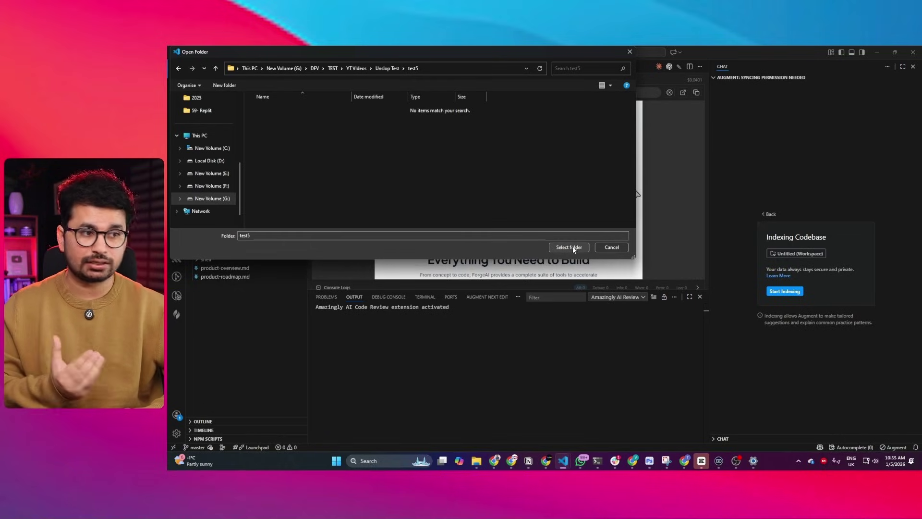
Choose test5 as the folder to open in VS Code, and run npx create-next-app@latest from a terminal opened in test5.
{"action": "left_click", "coordinate": [569, 246]}
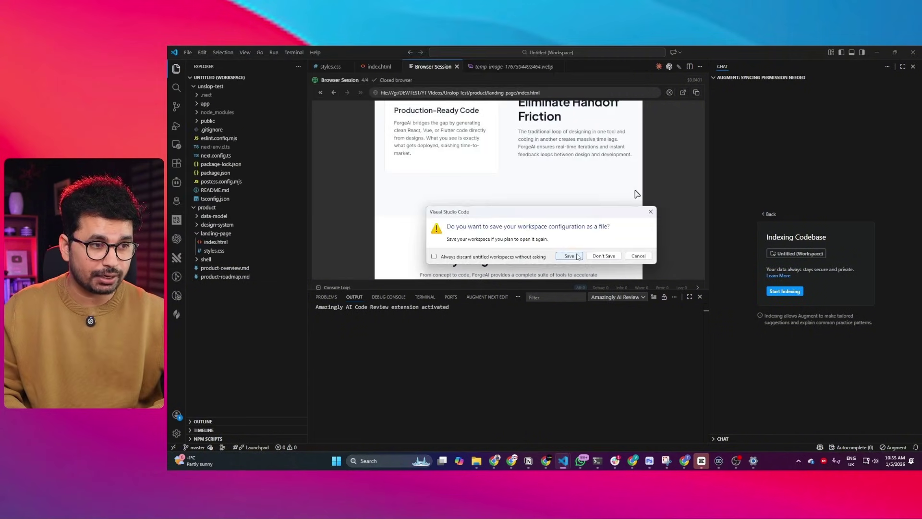
{"action": "left_click", "coordinate": [576, 259]}
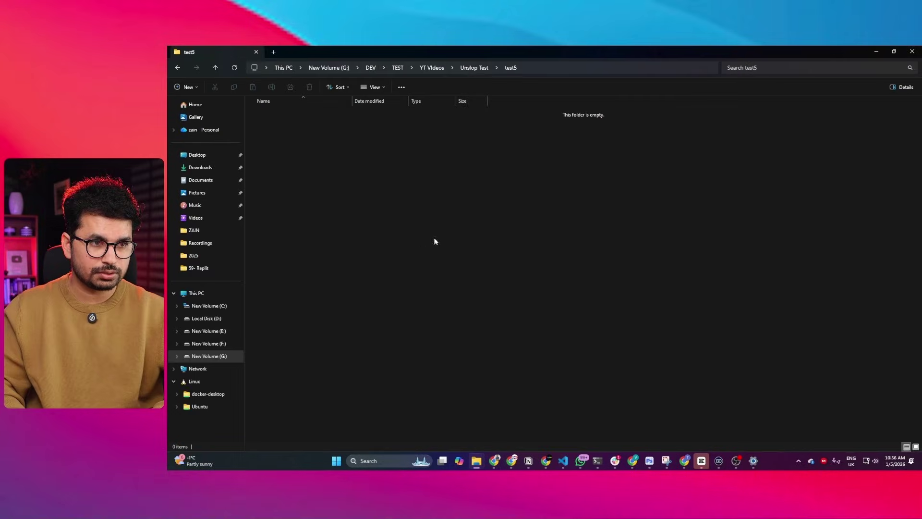
{"action": "right_click", "coordinate": [421, 239]}
{"action": "left_click", "coordinate": [445, 328]}
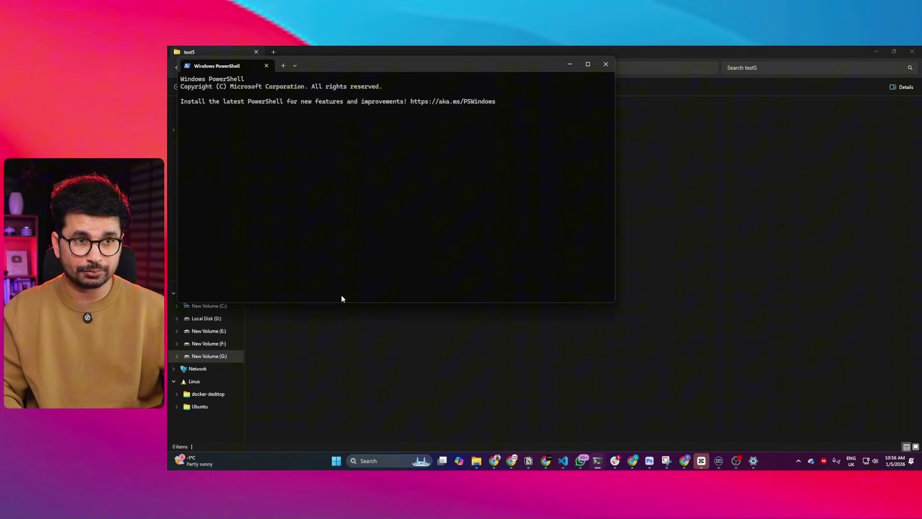
{"action": "type", "text": "npx create-next-app@latest"}
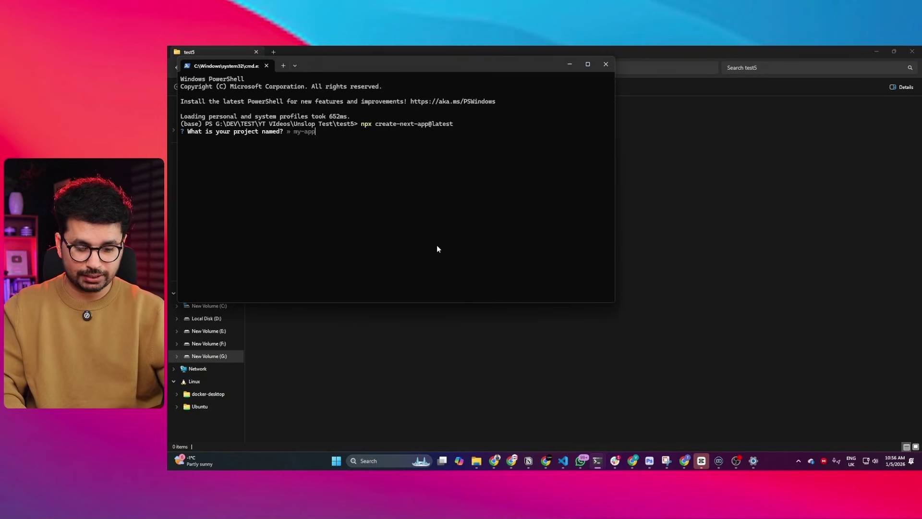
Name the Next.js project unsloptest5 and create it with the recommended defaults.
{"action": "type", "text": "unslop"}
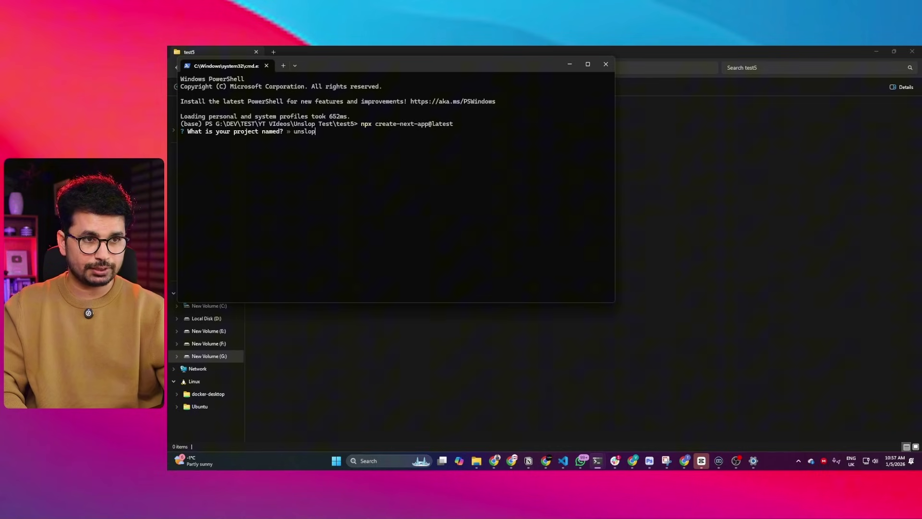
{"action": "type", "text": "test5"}
{"action": "key", "text": "Return"}
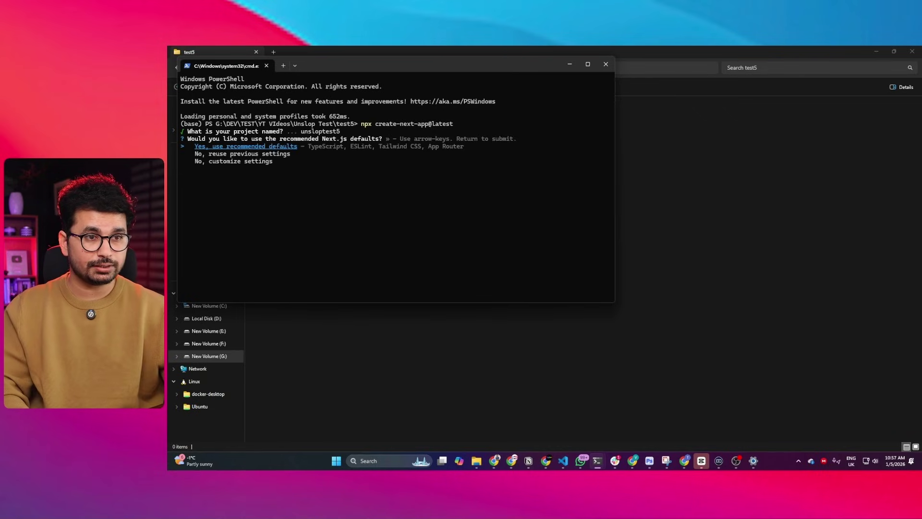
{"action": "key", "text": "Return"}
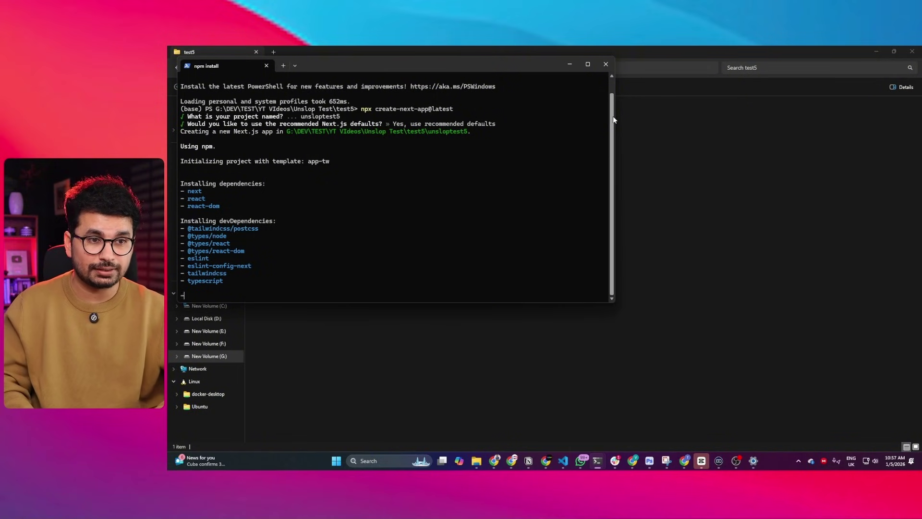
Switch to Antigravity with the unsloptest5 project folder open, trust the folder's authors and maximize the window.
{"action": "left_click_drag", "start_coordinate": [557, 335], "coordinate": [344, 103]}
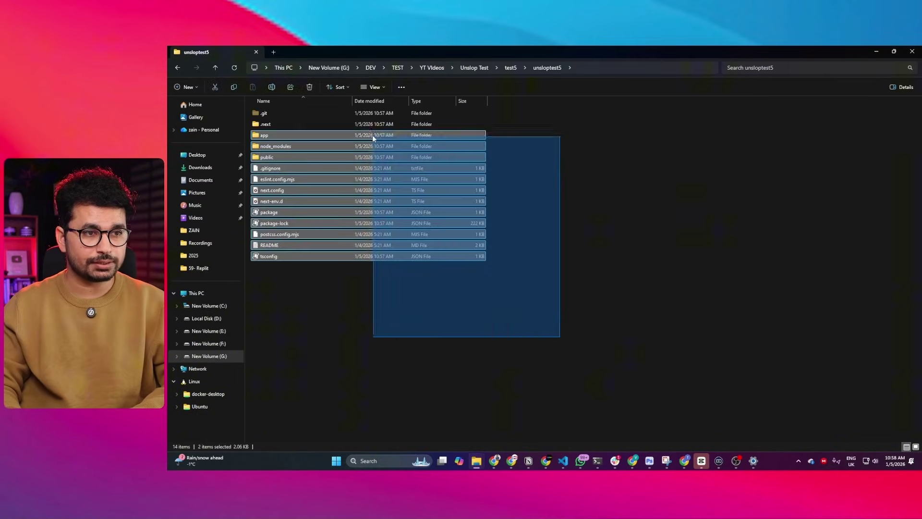
{"action": "left_click", "coordinate": [498, 312]}
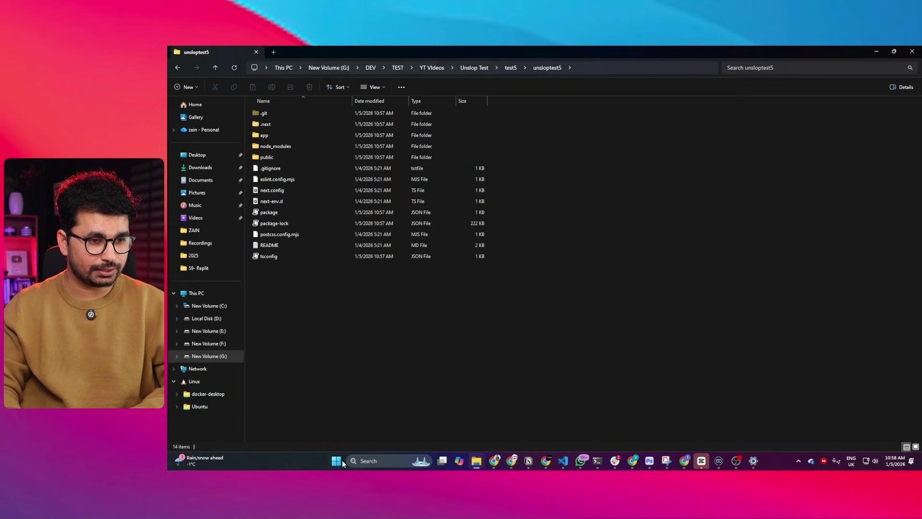
{"action": "left_click", "coordinate": [361, 464]}
{"action": "type", "text": "anti"}
{"action": "key", "text": "Return"}
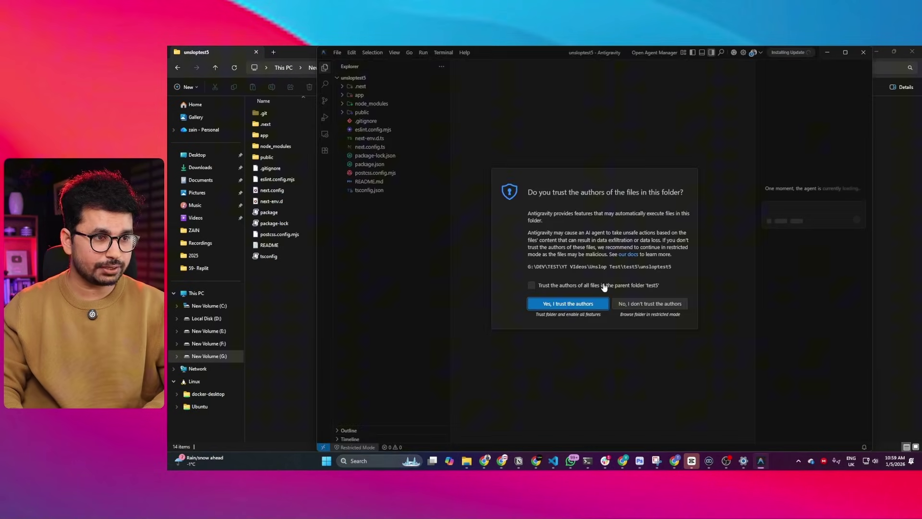
{"action": "left_click", "coordinate": [578, 304]}
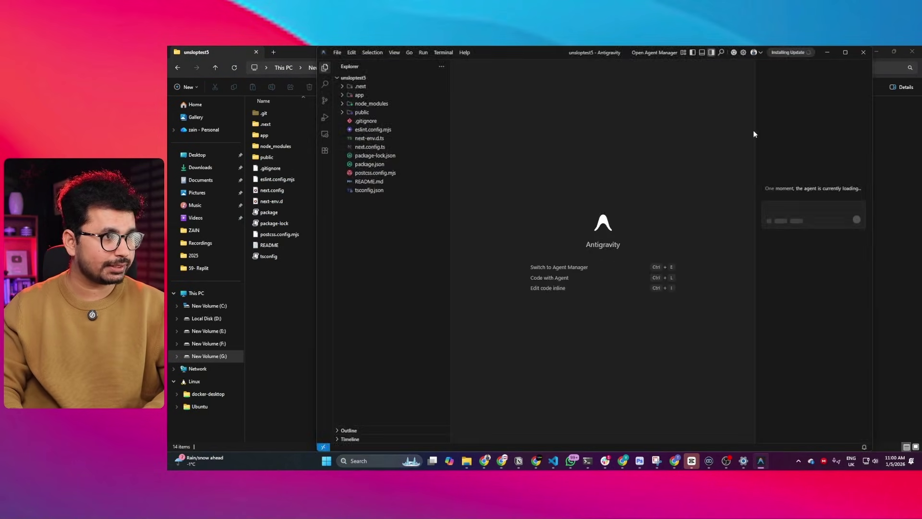
{"action": "left_click", "coordinate": [847, 53]}
Return to File Explorer, copy the product folder from Test4 and add it to the Antigravity workspace.
{"action": "mouse_move", "coordinate": [467, 460]}
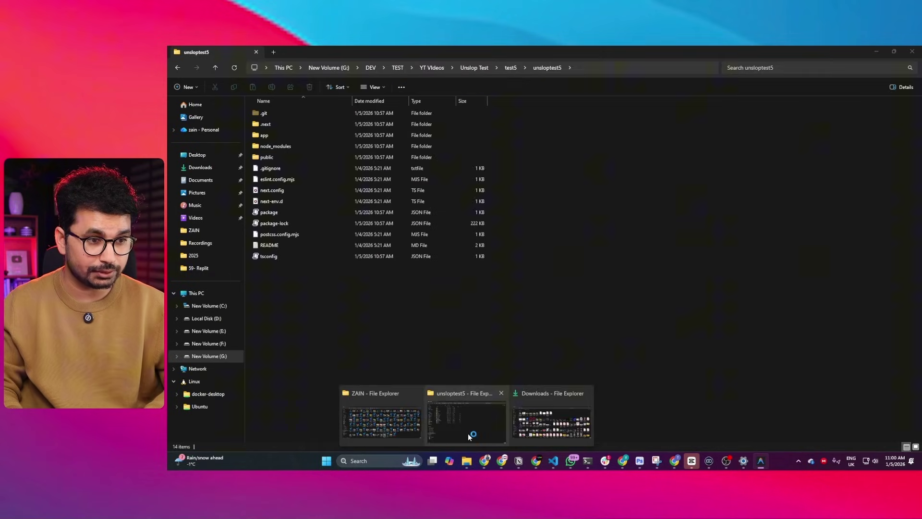
{"action": "left_click", "coordinate": [467, 433]}
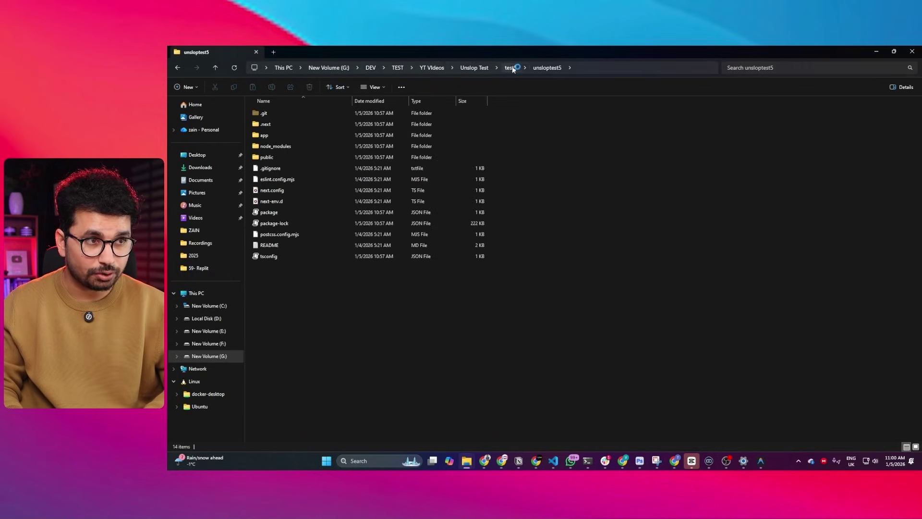
{"action": "left_click", "coordinate": [511, 68]}
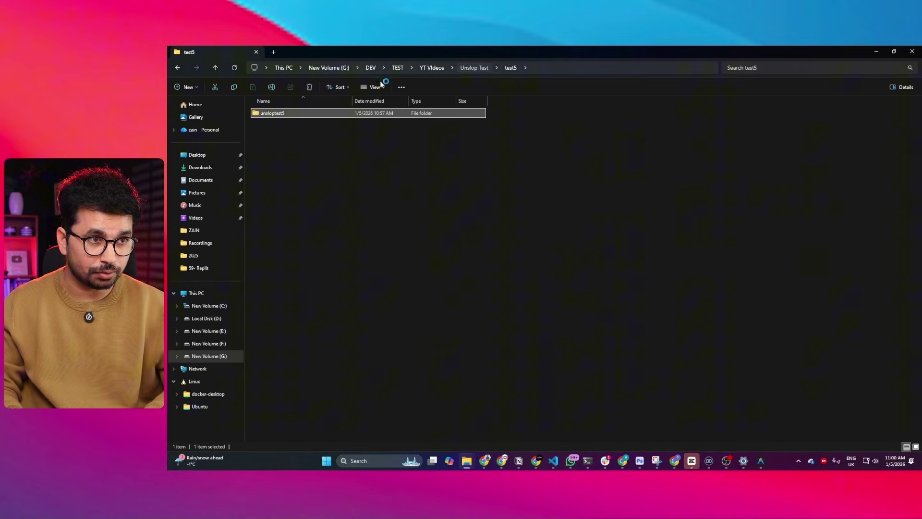
{"action": "left_click", "coordinate": [474, 67]}
{"action": "double_click", "coordinate": [263, 150]}
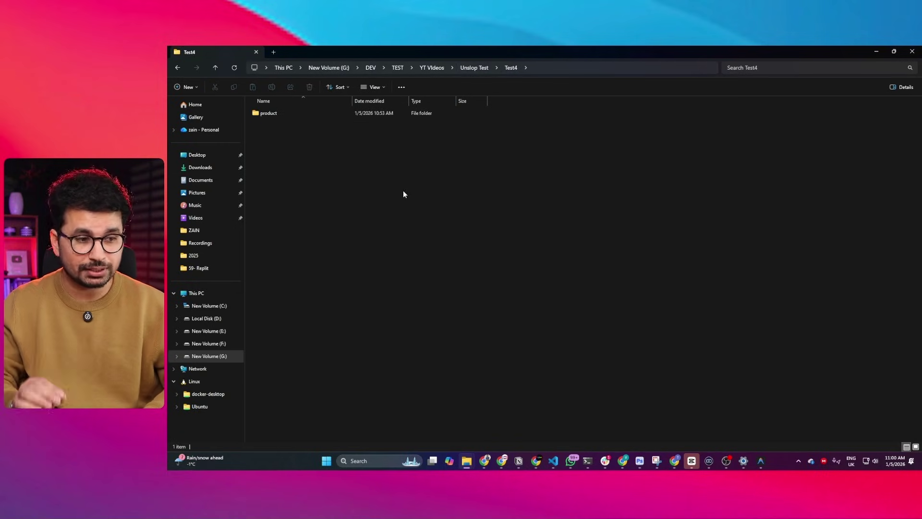
{"action": "left_click", "coordinate": [304, 113]}
{"action": "left_click_drag", "start_coordinate": [304, 113], "coordinate": [373, 206]}
{"action": "key", "text": "ctrl+c"}
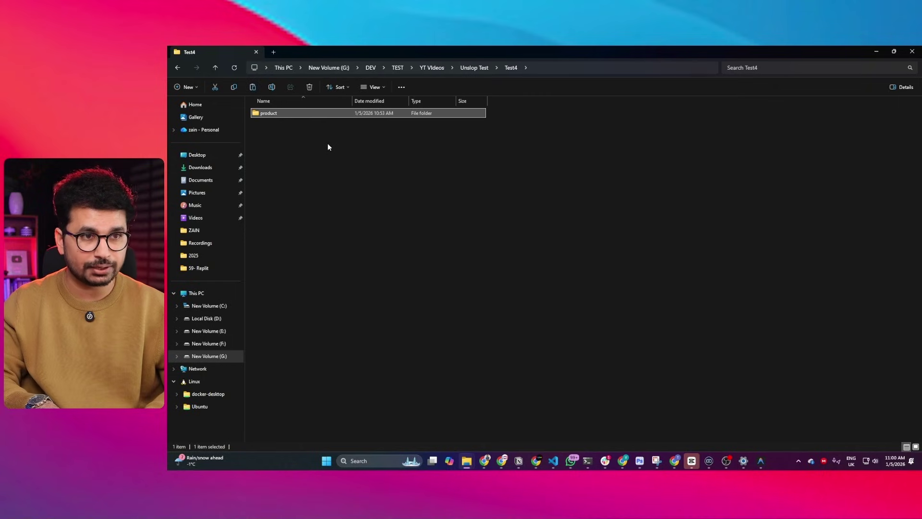
{"action": "left_click_drag", "start_coordinate": [279, 111], "coordinate": [273, 214]}
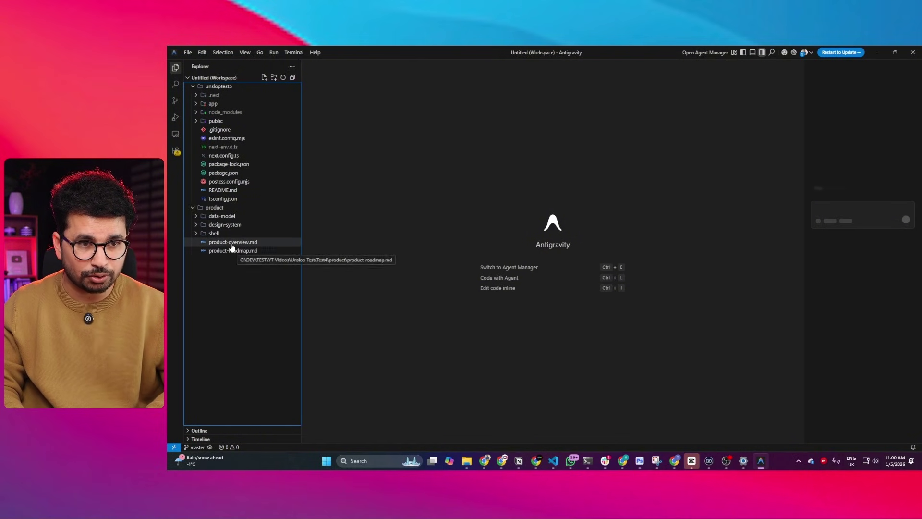
Examine product-roadmap.md and product-overview.md, expand the shell folder, and inspect colors.json and typography.json in design-system.
{"action": "left_click", "coordinate": [232, 243]}
{"action": "left_click", "coordinate": [228, 250]}
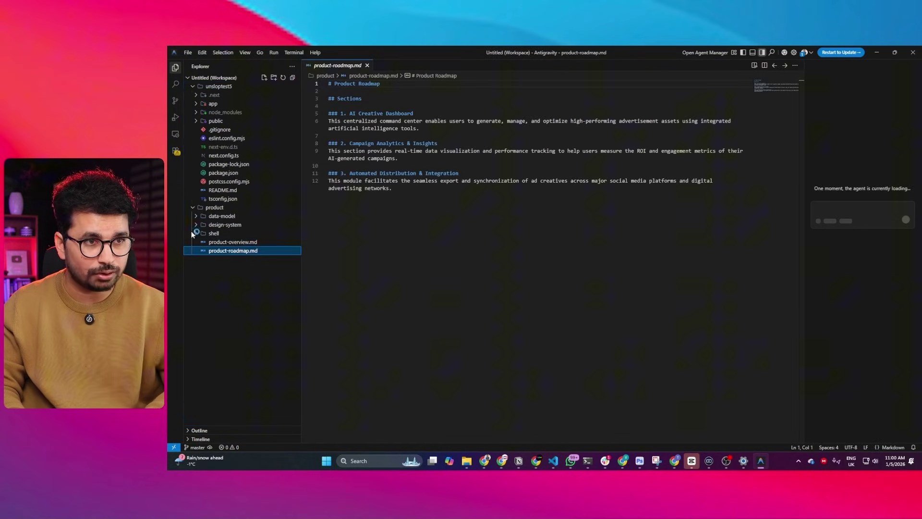
{"action": "left_click", "coordinate": [216, 241]}
{"action": "left_click", "coordinate": [214, 233]}
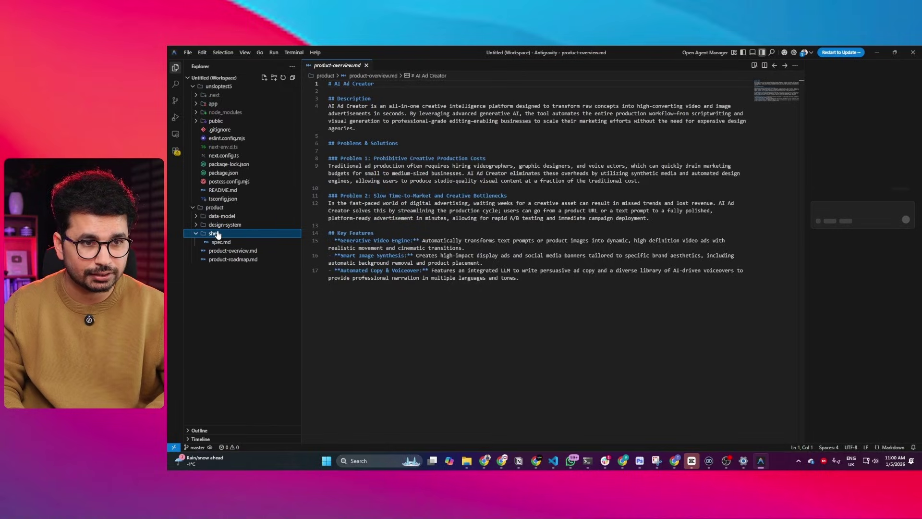
{"action": "left_click", "coordinate": [224, 225]}
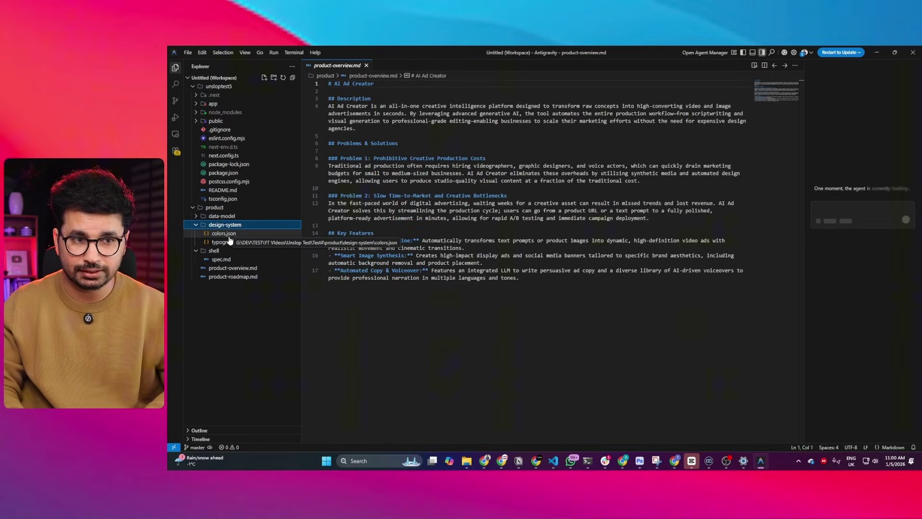
{"action": "left_click", "coordinate": [228, 236]}
{"action": "left_click", "coordinate": [231, 243]}
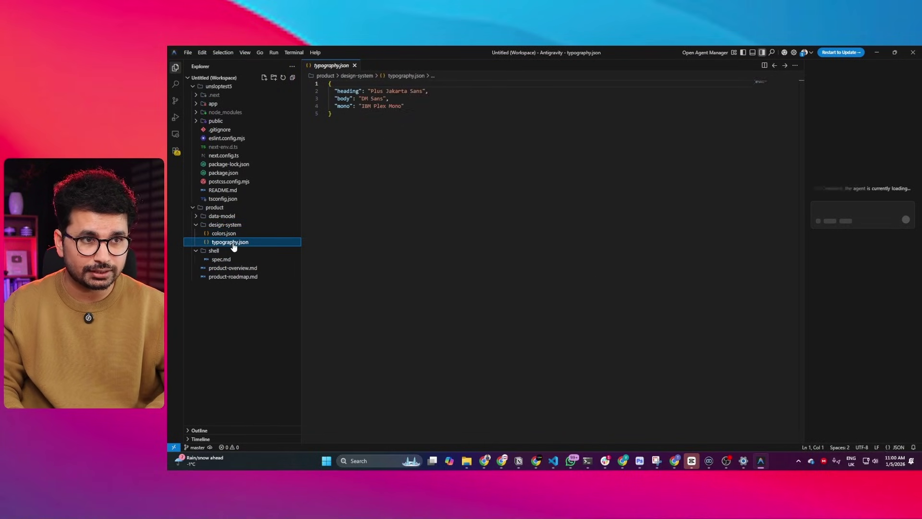
Read through data-model.md in the data-model folder, then review product-overview.md down to its key features.
{"action": "left_click", "coordinate": [225, 225]}
{"action": "left_click", "coordinate": [222, 216]}
{"action": "left_click", "coordinate": [229, 225]}
{"action": "scroll", "coordinate": [432, 216], "scroll_direction": "down", "scroll_amount": 10}
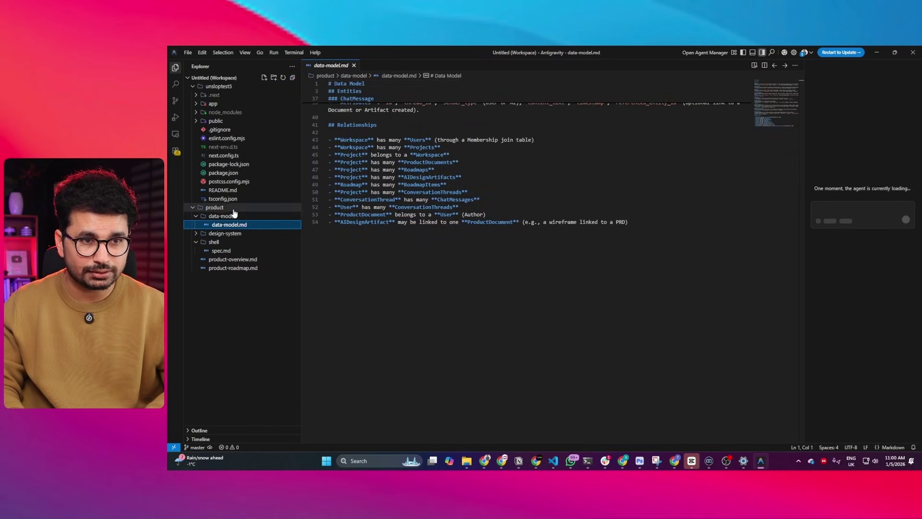
{"action": "left_click", "coordinate": [226, 259]}
{"action": "scroll", "coordinate": [276, 306], "scroll_direction": "down", "scroll_amount": 3}
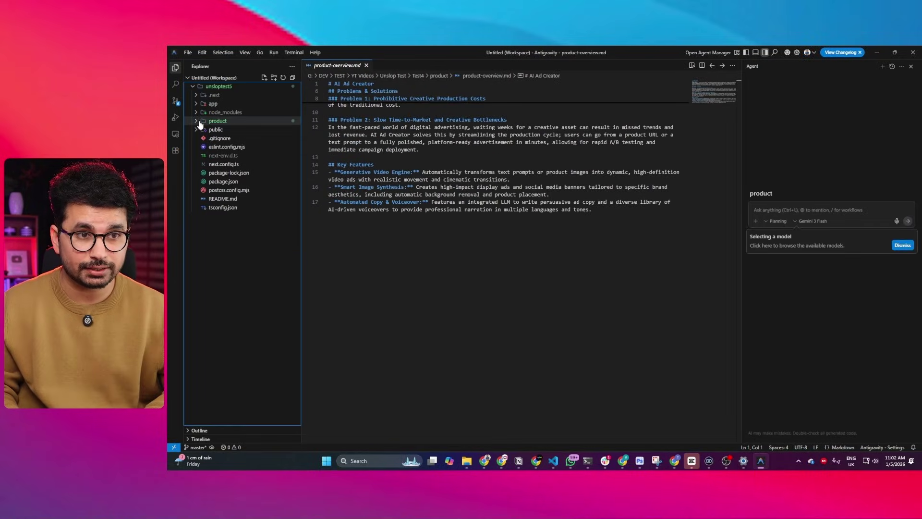
Expand the product folder inside unsloptest5 and set the agent's model to Gemini 3 Pro (High).
{"action": "left_click", "coordinate": [199, 121]}
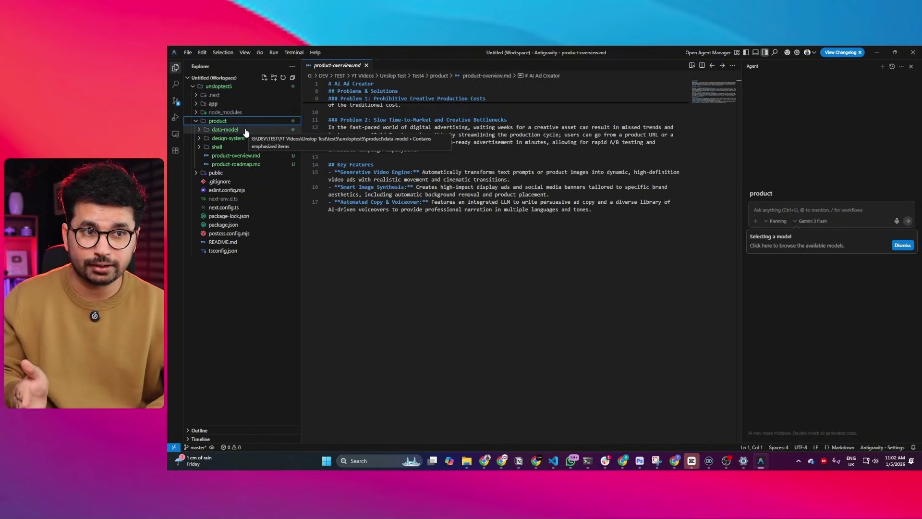
{"action": "left_click", "coordinate": [812, 221]}
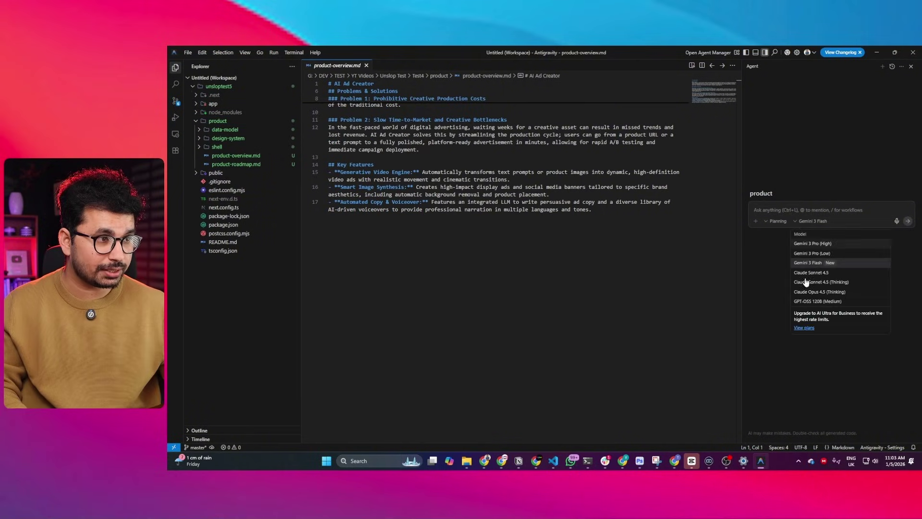
{"action": "left_click", "coordinate": [828, 244]}
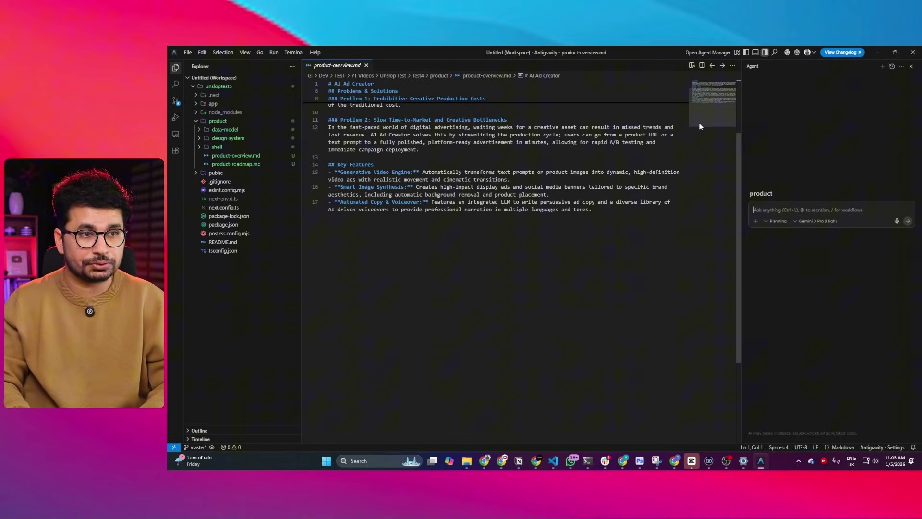
Send the agent "Please review /product Folder, understand the design sytem of our project and then create a landing page for our project".
{"action": "type", "text": "P"}
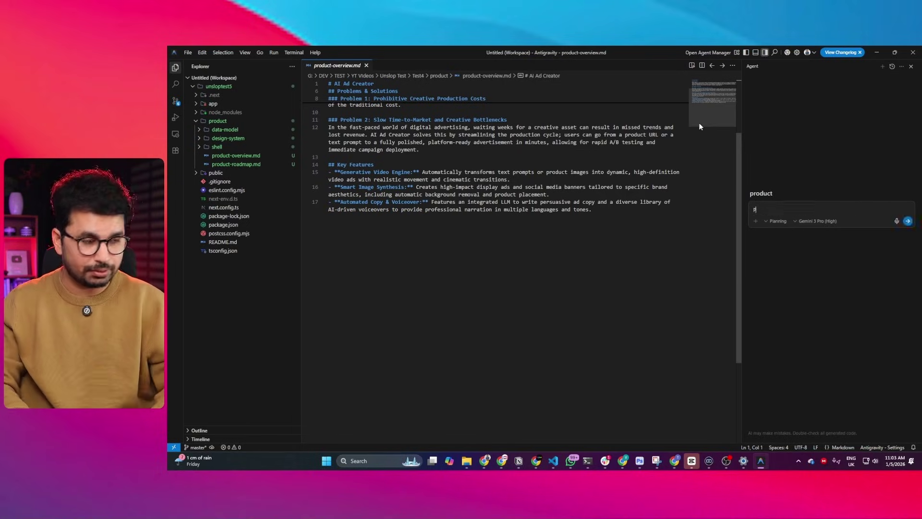
{"action": "type", "text": "lease review /product Folder, understand the design sytem"}
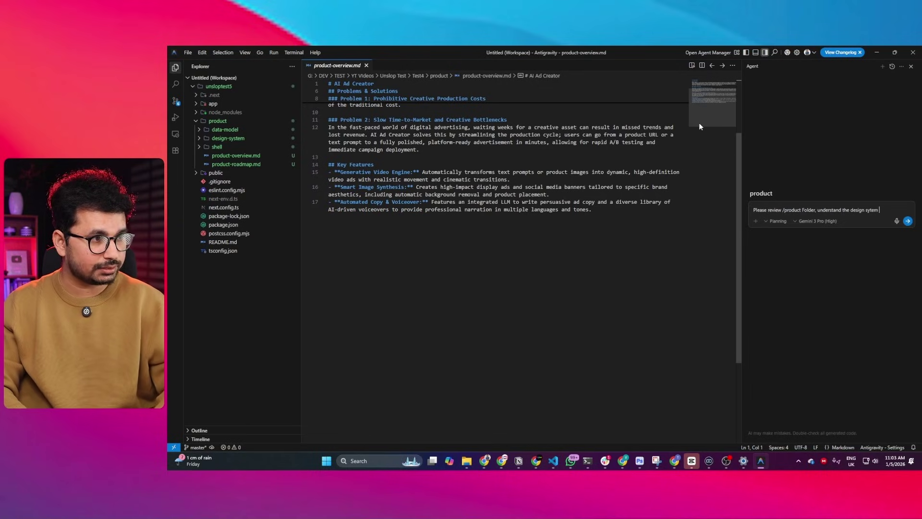
{"action": "type", "text": " of our project and th"}
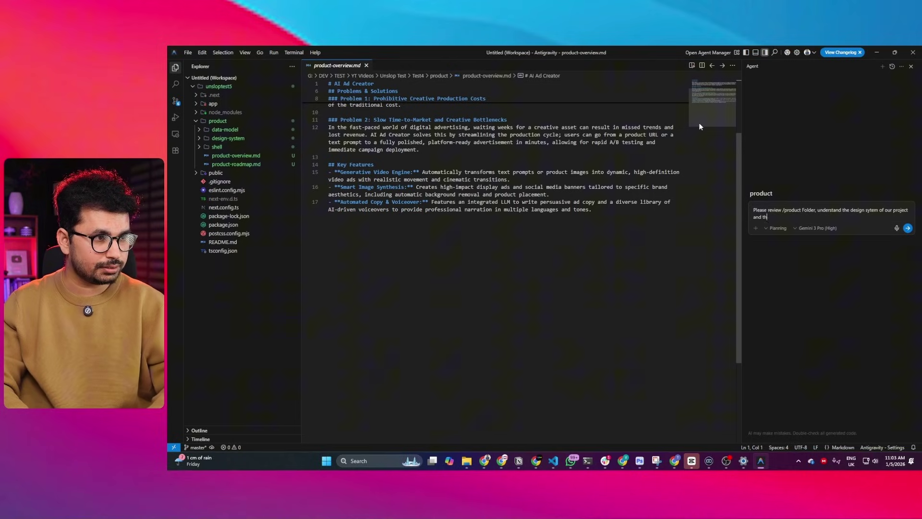
{"action": "type", "text": "en create a landin"}
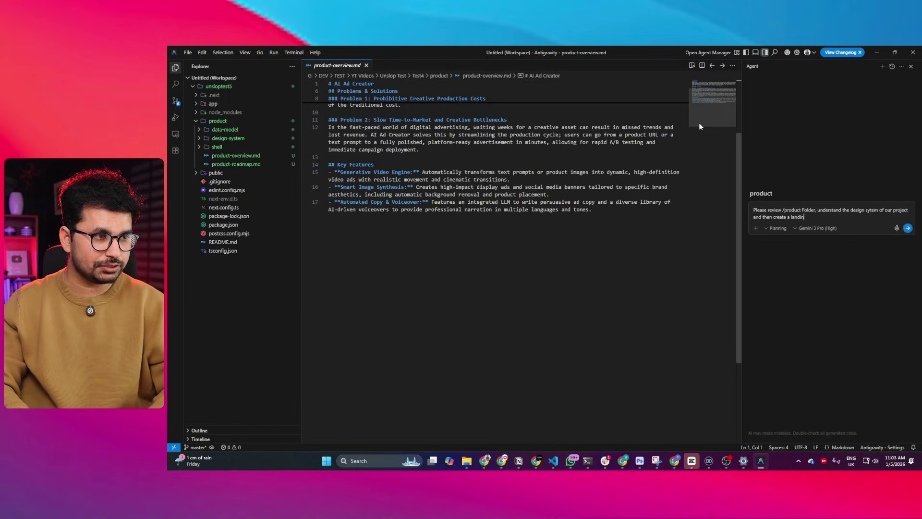
{"action": "type", "text": "g page for our project"}
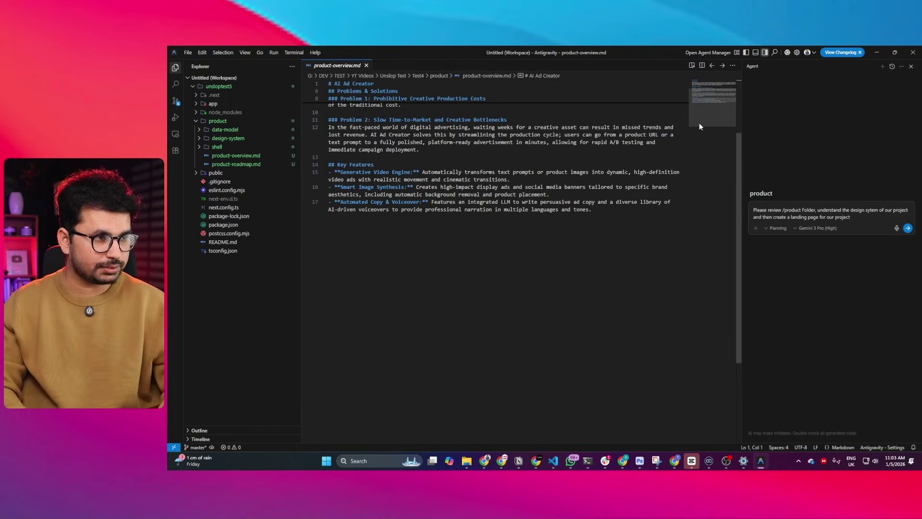
{"action": "key", "text": "Return"}
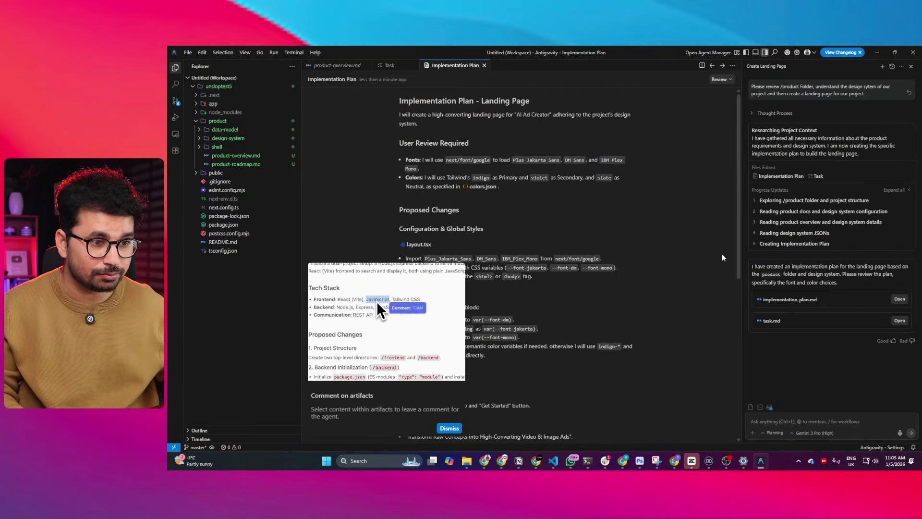
Dismiss the tip about commenting on artifacts and send the agent the reply "Please continue".
{"action": "left_click", "coordinate": [453, 430]}
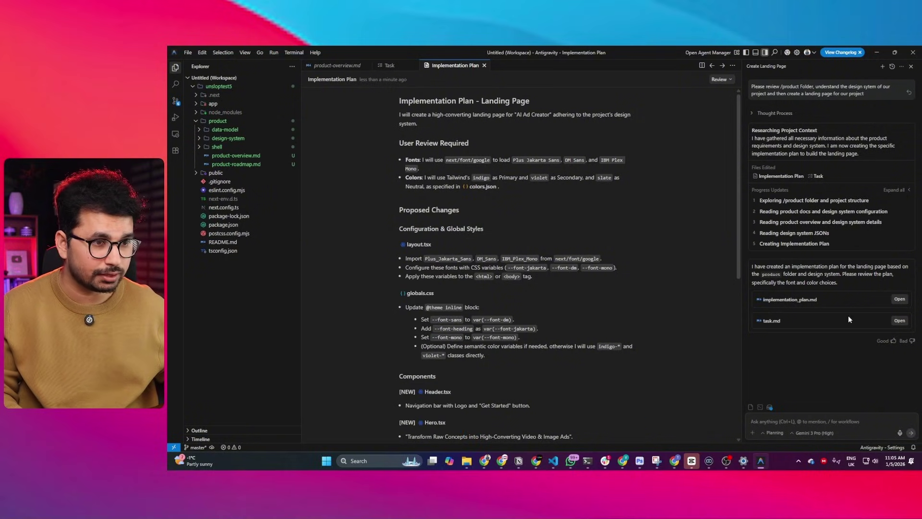
{"action": "triple_click", "coordinate": [834, 320]}
{"action": "left_click", "coordinate": [825, 375]}
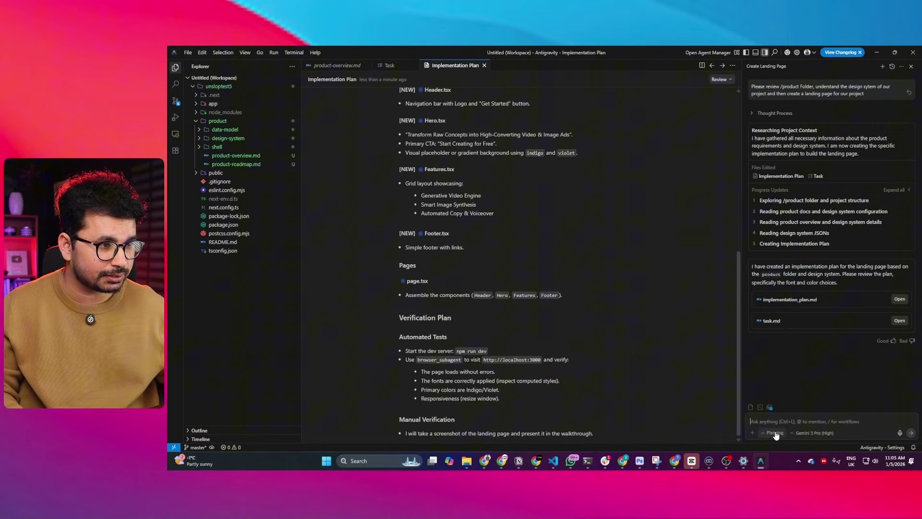
{"action": "type", "text": "Please continue"}
{"action": "key", "text": "Return"}
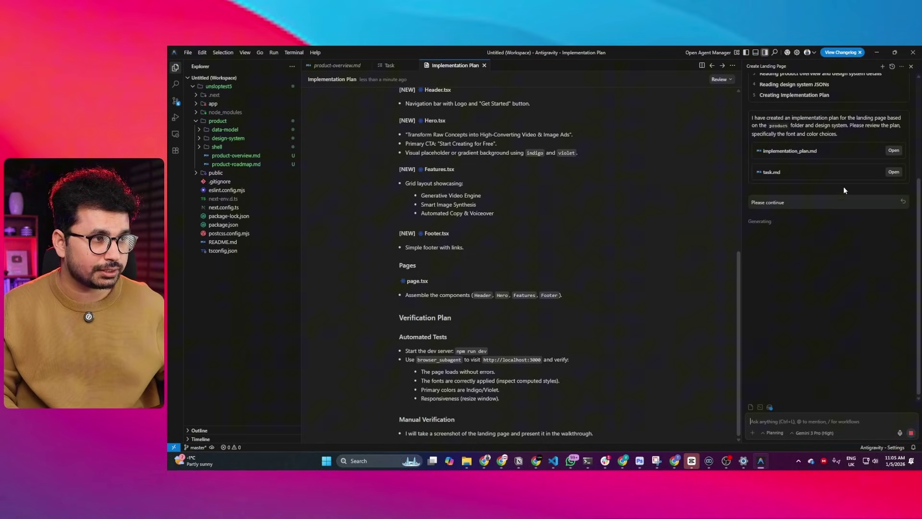
Review the landing page implementation plan, from its font and color choices through the proposed components and pages.
{"action": "scroll", "coordinate": [799, 256], "scroll_direction": "up", "scroll_amount": 3}
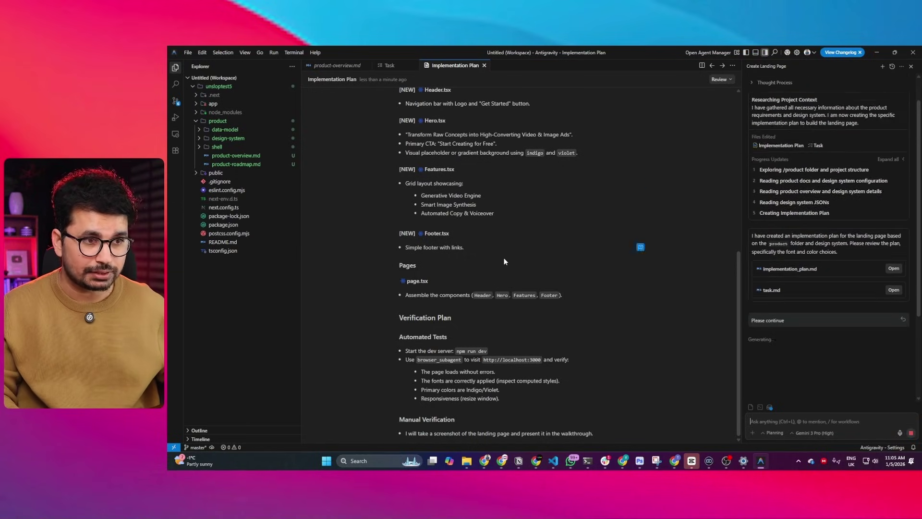
{"action": "scroll", "coordinate": [503, 257], "scroll_direction": "up", "scroll_amount": 6}
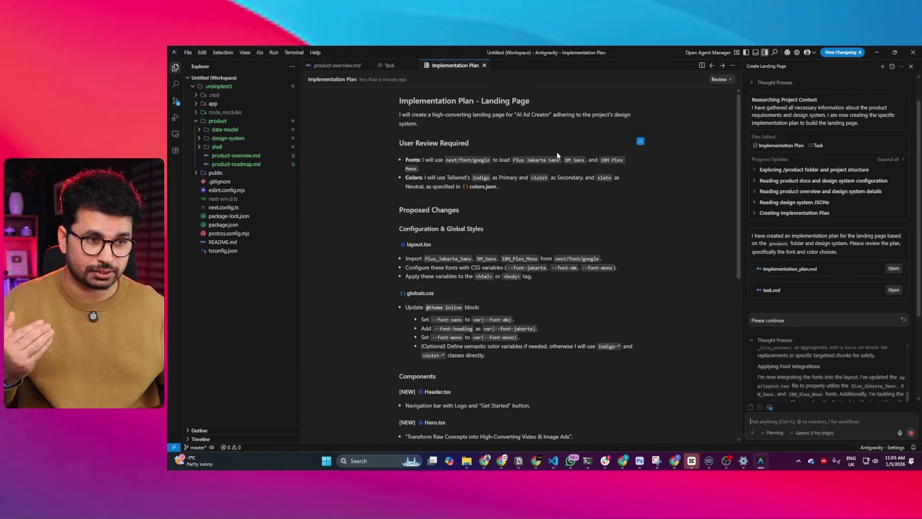
{"action": "scroll", "coordinate": [557, 154], "scroll_direction": "down", "scroll_amount": 3}
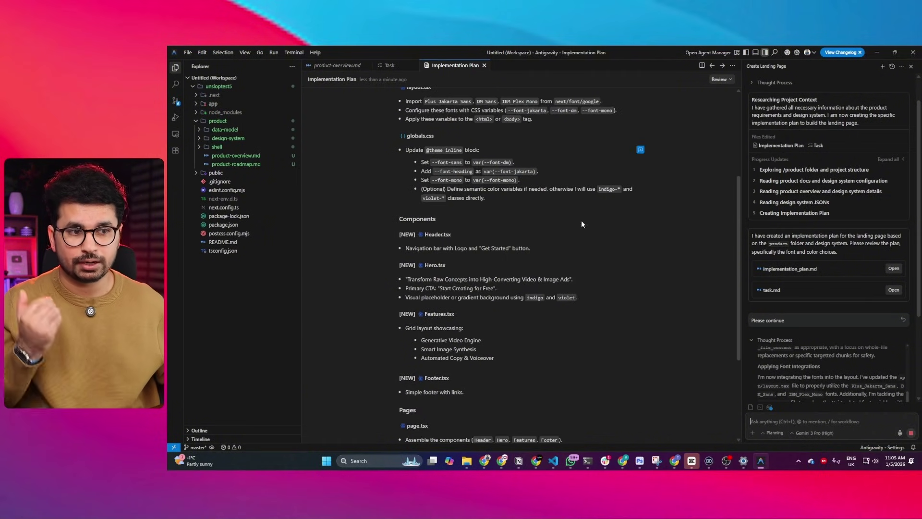
{"action": "scroll", "coordinate": [590, 278], "scroll_direction": "down", "scroll_amount": 3}
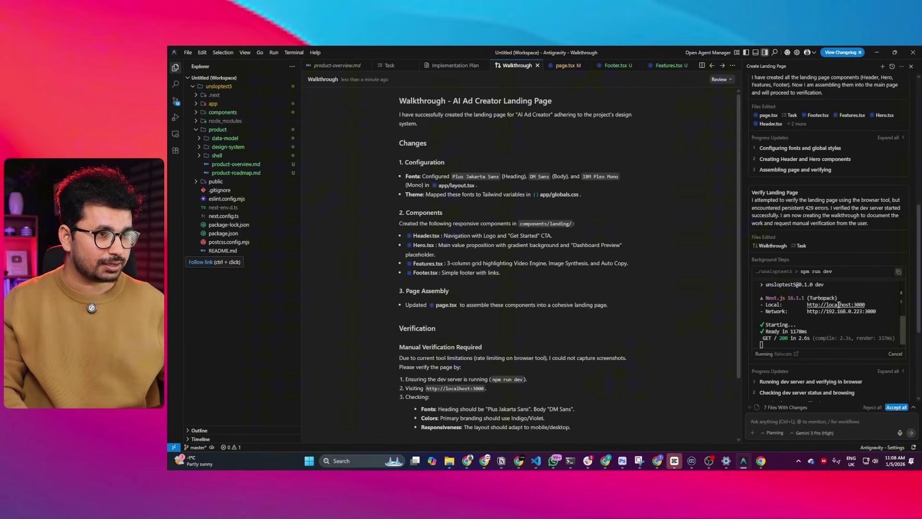
{"action": "left_click", "coordinate": [838, 305], "text": "ctrl"}
{"action": "scroll", "coordinate": [557, 253], "scroll_direction": "down", "scroll_amount": 10}
{"action": "scroll", "coordinate": [725, 209], "scroll_direction": "up", "scroll_amount": 5}
{"action": "scroll", "coordinate": [725, 209], "scroll_direction": "up", "scroll_amount": 4}
{"action": "scroll", "coordinate": [525, 229], "scroll_direction": "down", "scroll_amount": 10}
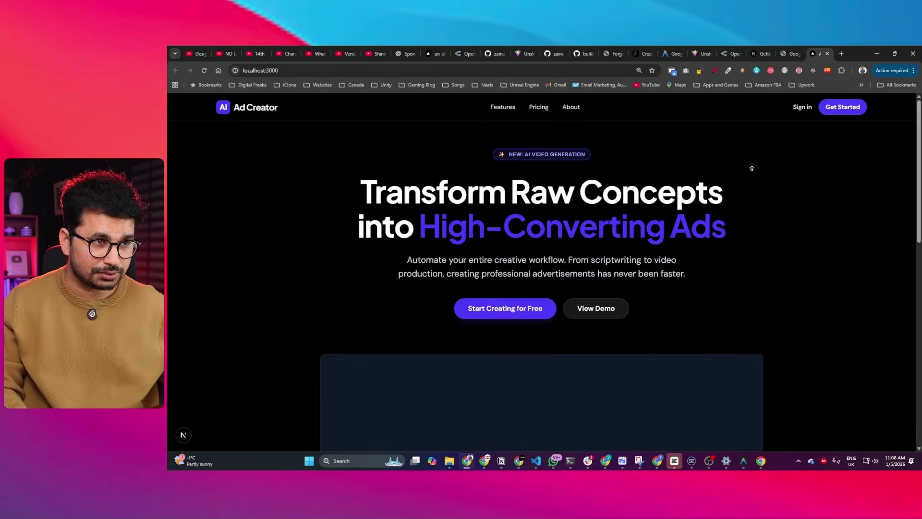
{"action": "left_click", "coordinate": [743, 460]}
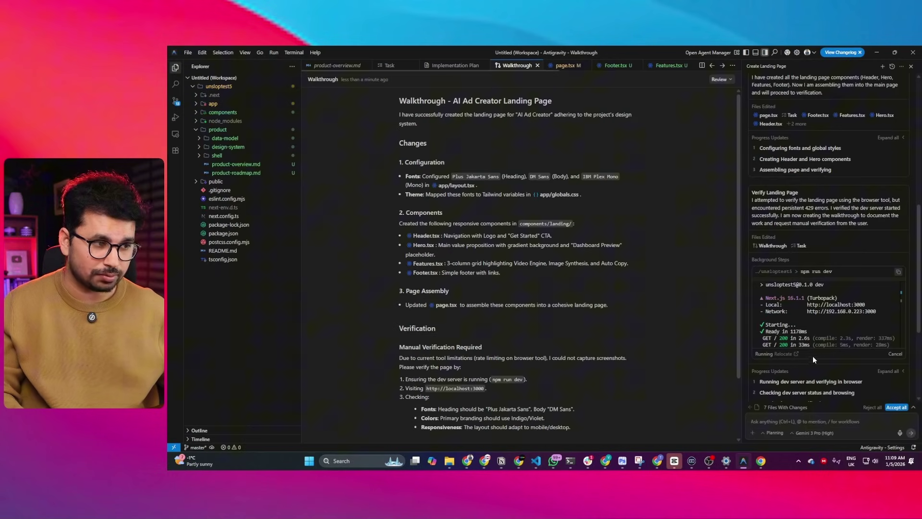